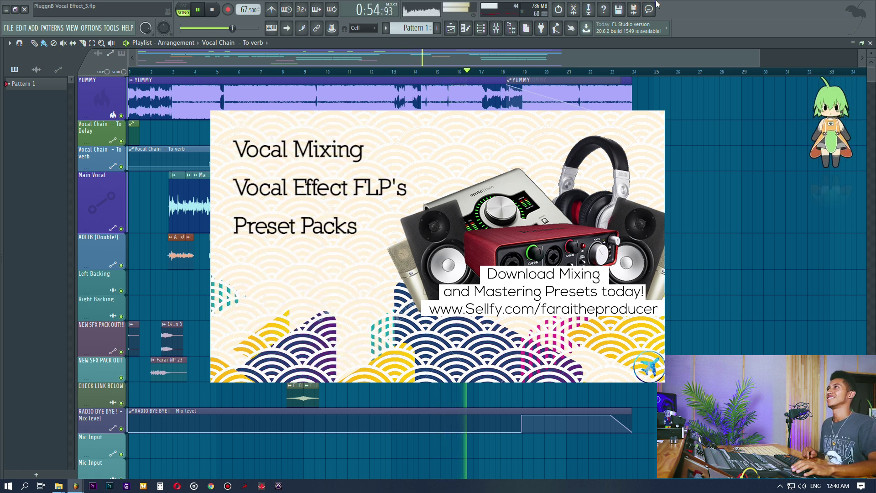
# - Open the RADIO EFFECT and AIR Reverb plugins on the Vocal Chain mixer track and move the AIR Reverb window aside
pyautogui.click(496, 30)
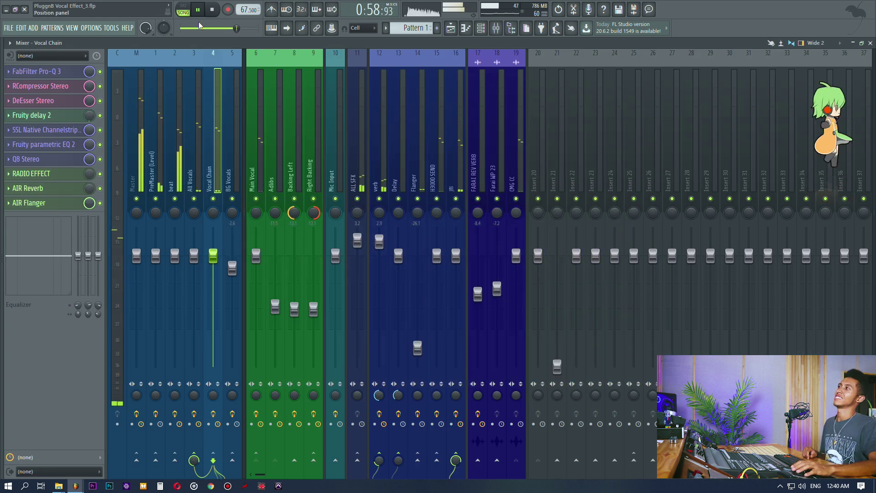
pyautogui.click(59, 175)
pyautogui.click(59, 187)
pyautogui.moveTo(482, 139); pyautogui.dragTo(762, 200)
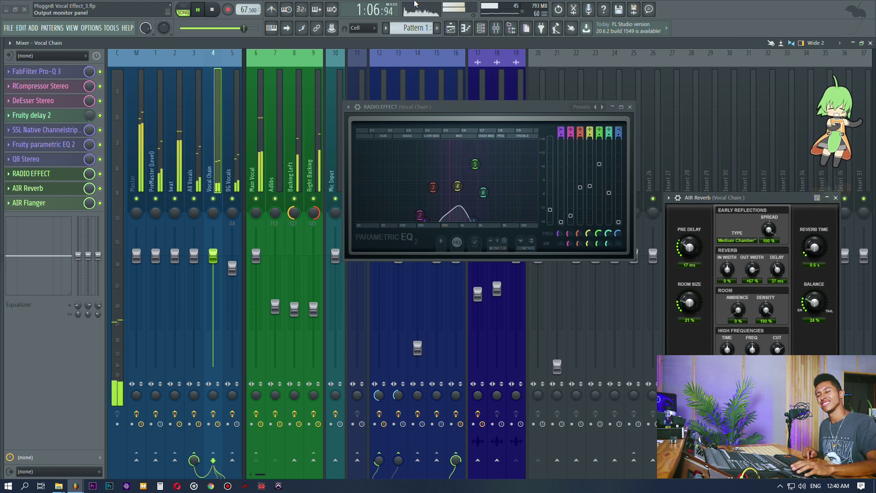
# - Close the RADIO EFFECT window, return to the playlist and stop playback
pyautogui.click(450, 28)
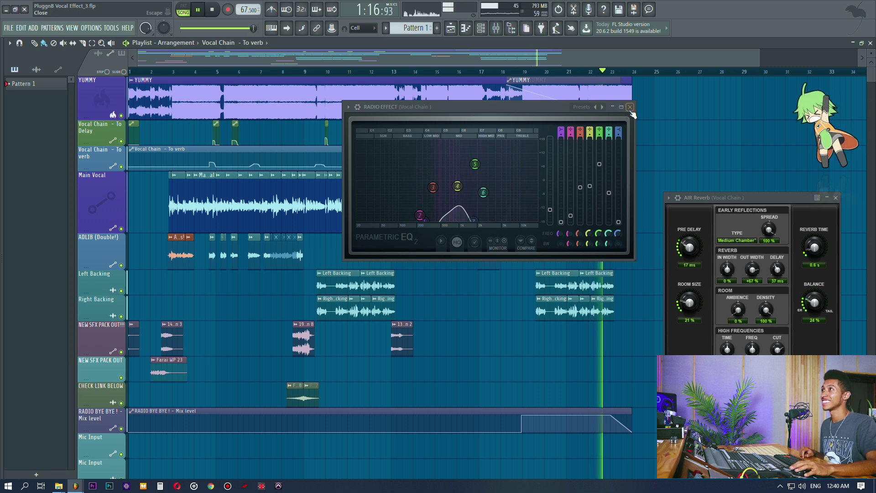
pyautogui.press('F9')
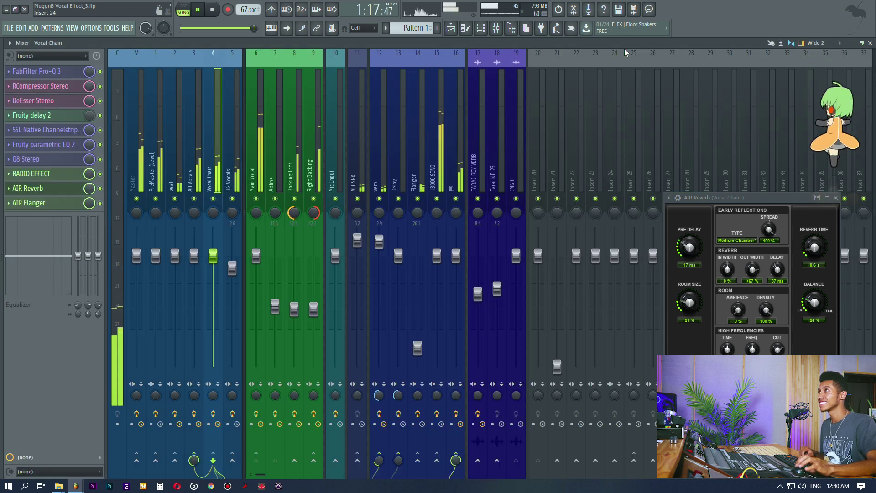
pyautogui.click(458, 28)
pyautogui.press('space')
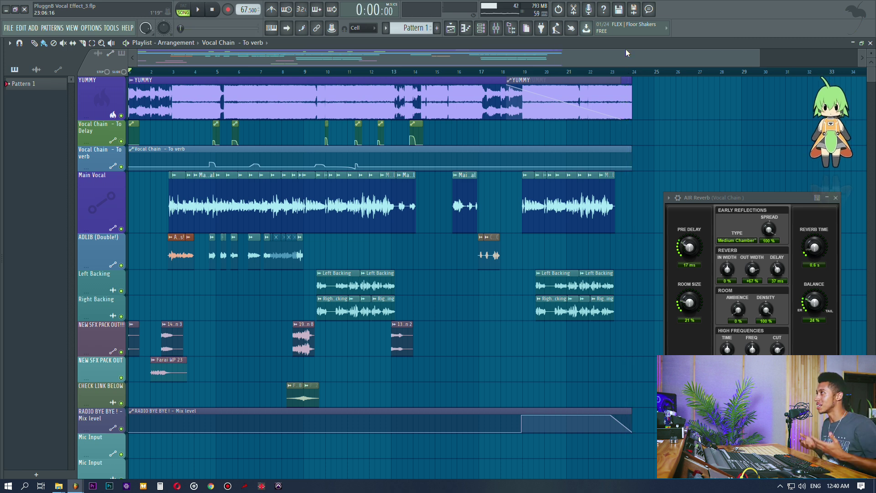
# - Close the AIR Reverb window and mute the ADLIB (Double!) track in the playlist
pyautogui.click(497, 28)
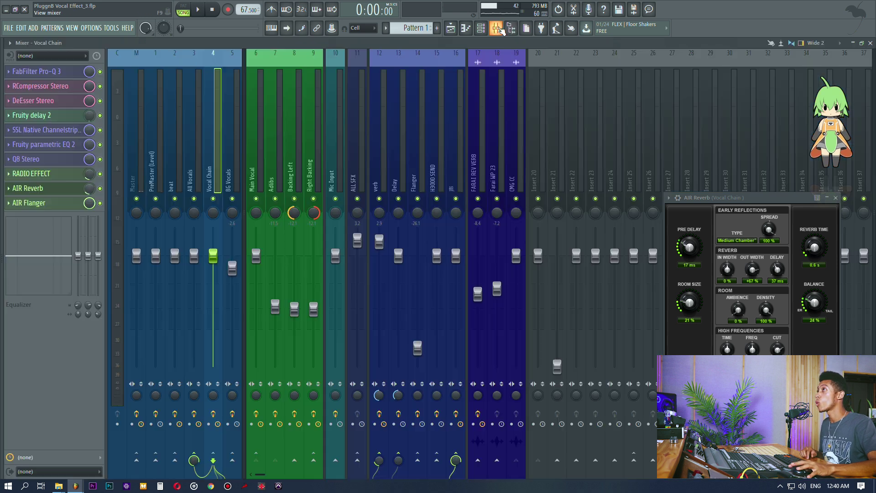
pyautogui.click(68, 187)
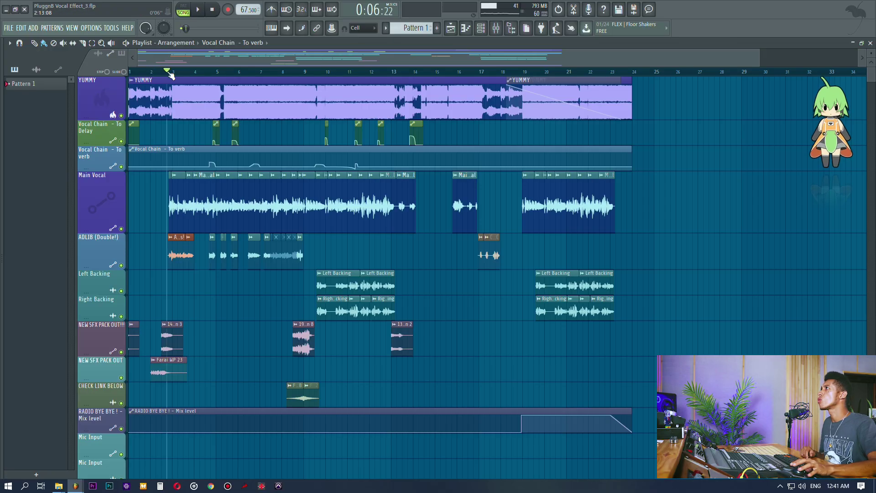
pyautogui.scroll(3, 169, 75)
pyautogui.click(121, 265)
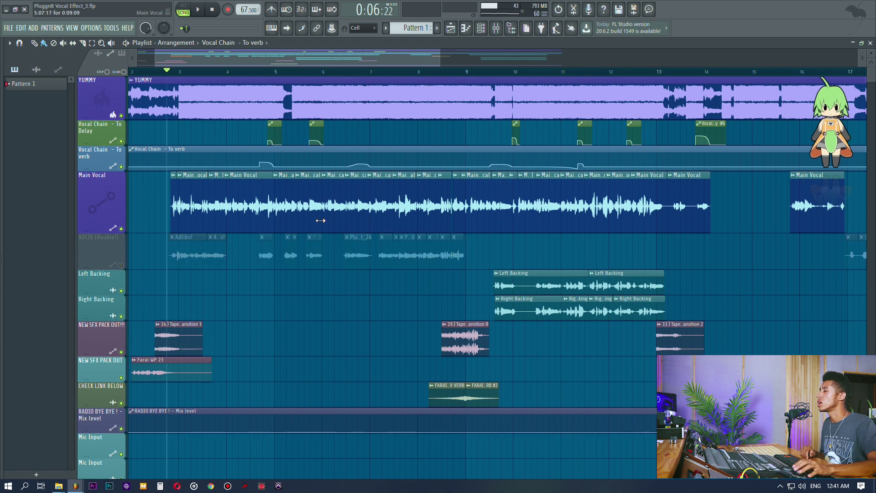
# - Open Farai's Vocal Enhancer on the Main Vocal mixer track and enlarge its window to show every control
pyautogui.click(497, 29)
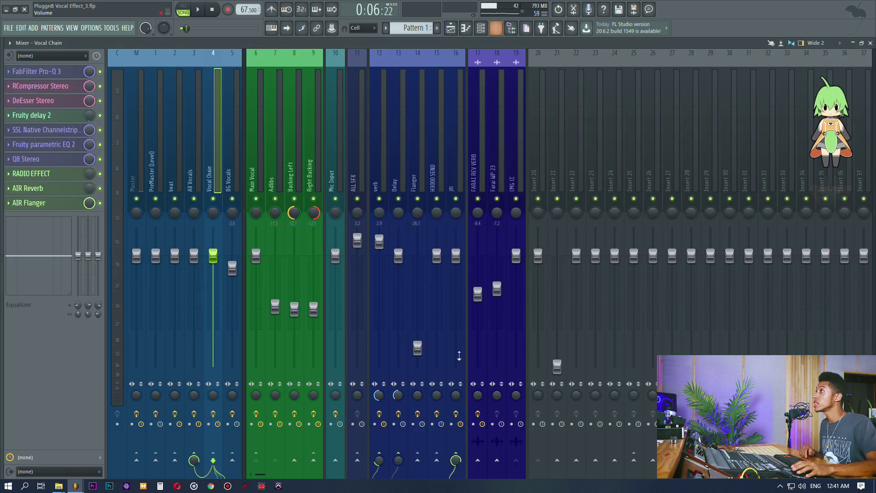
pyautogui.click(256, 151)
pyautogui.click(46, 100)
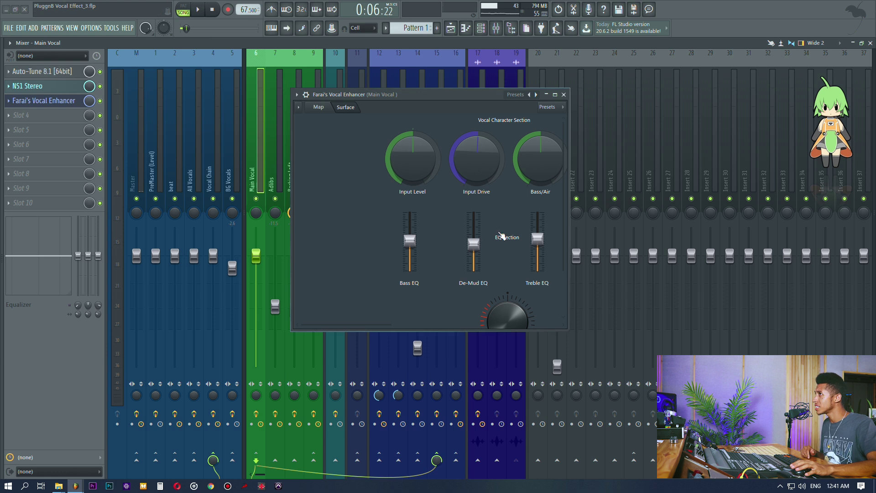
pyautogui.moveTo(568, 329); pyautogui.dragTo(729, 363)
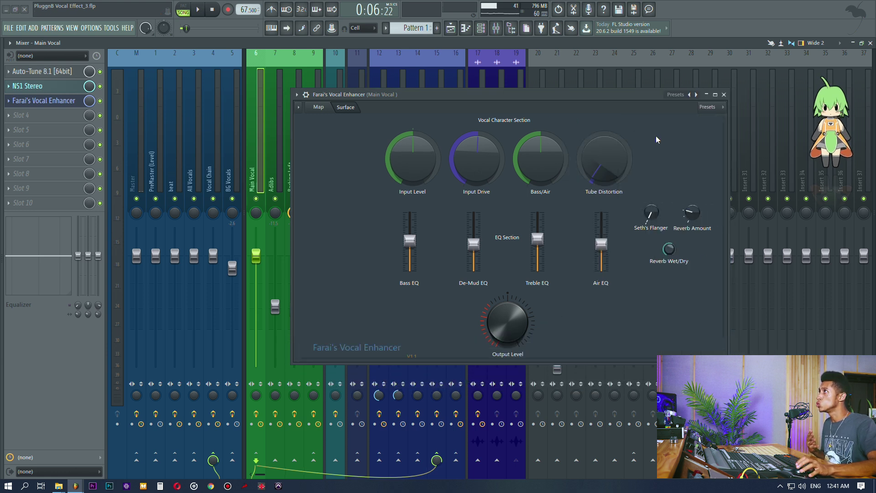
pyautogui.moveTo(582, 95); pyautogui.dragTo(595, 102)
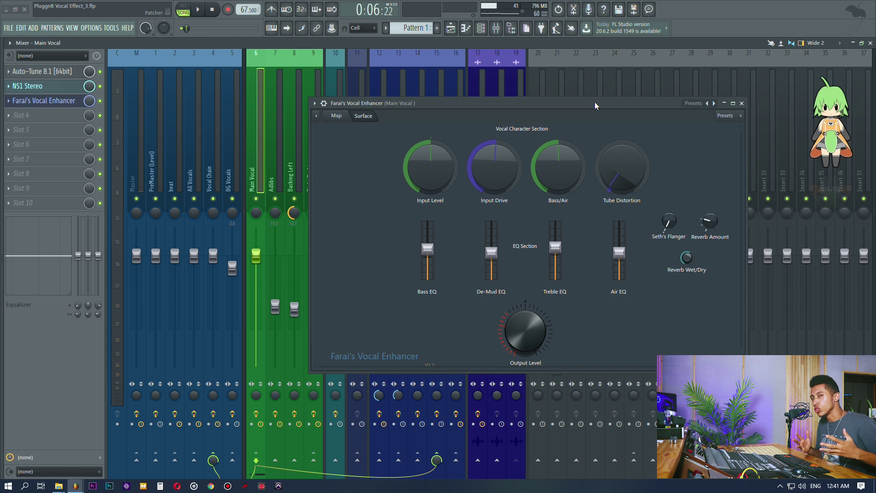
# - Close the enhancer window and audition the Main Vocal with NS1 Stereo and Farai's Vocal Enhancer bypassed
pyautogui.click(216, 109)
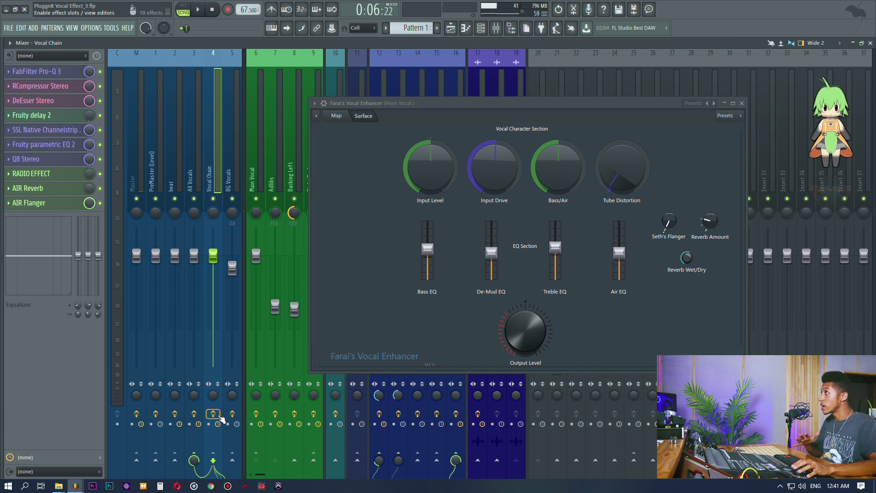
pyautogui.click(264, 118)
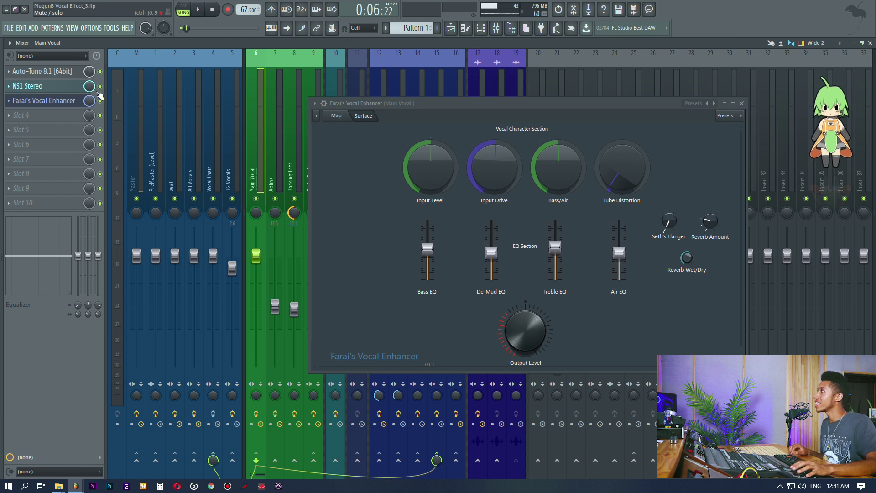
pyautogui.click(742, 103)
pyautogui.press('space')
pyautogui.press('F5')
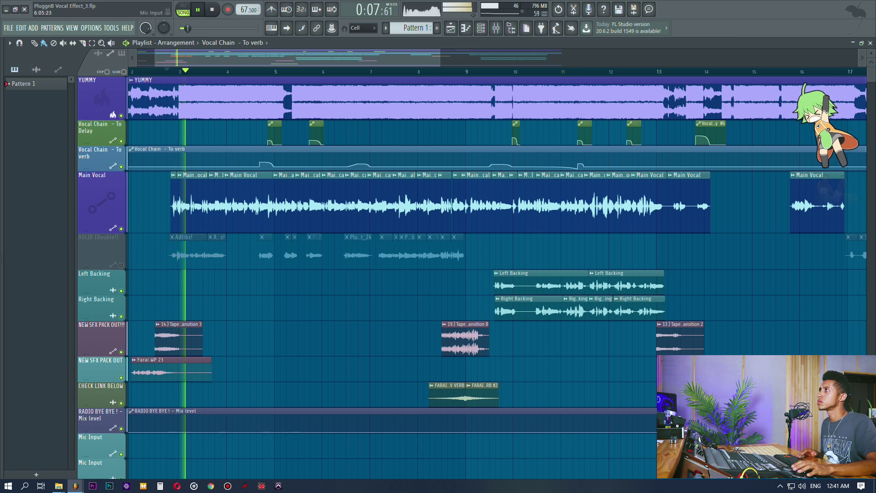
pyautogui.press('F9')
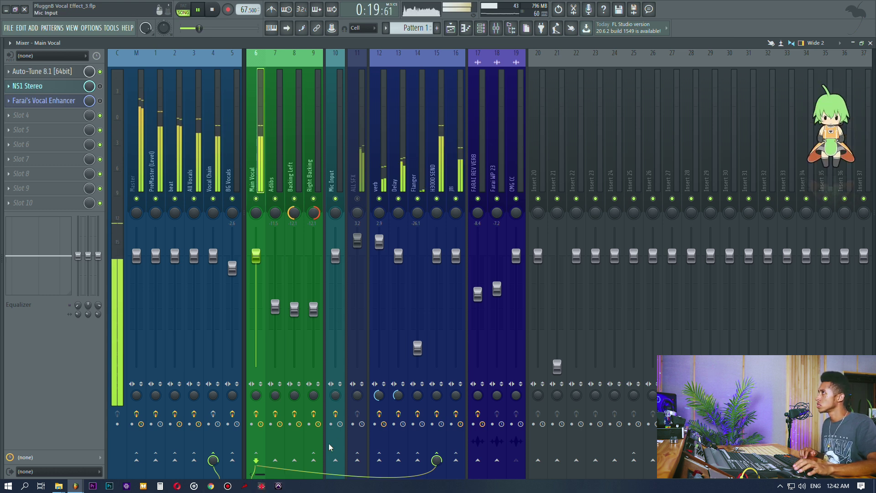
pyautogui.press('space')
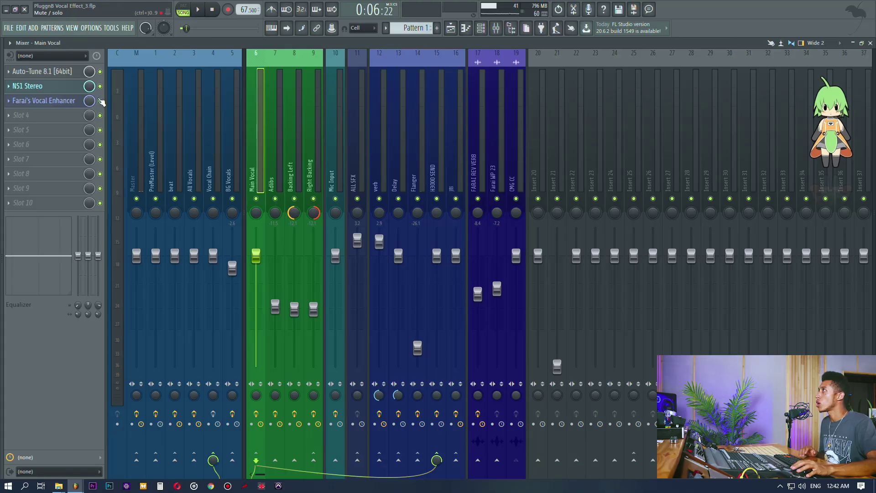
# - Audition the vocals with the effects enabled, viewing first the Vocal Chain and then the Main Vocal mixer track
pyautogui.click(214, 164)
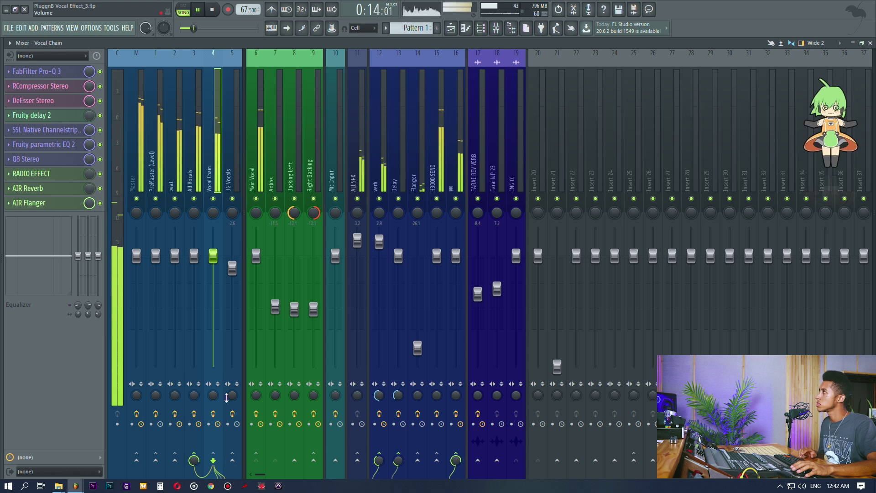
pyautogui.press('space')
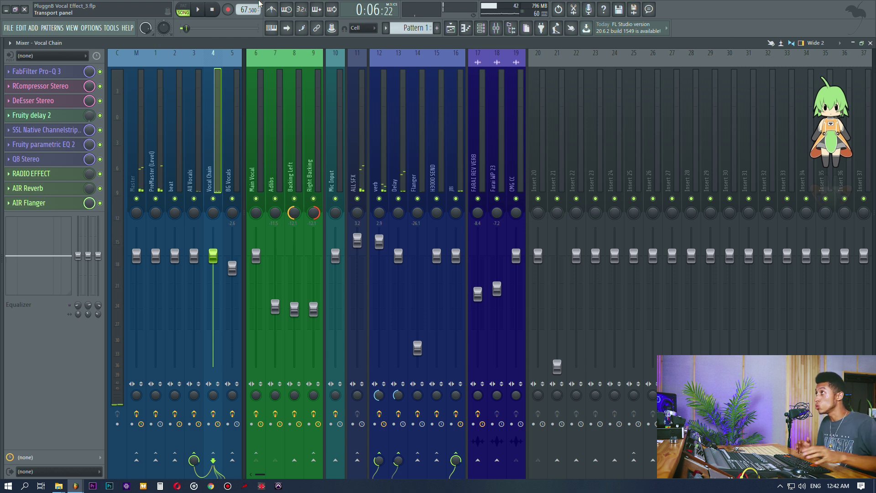
pyautogui.click(250, 89)
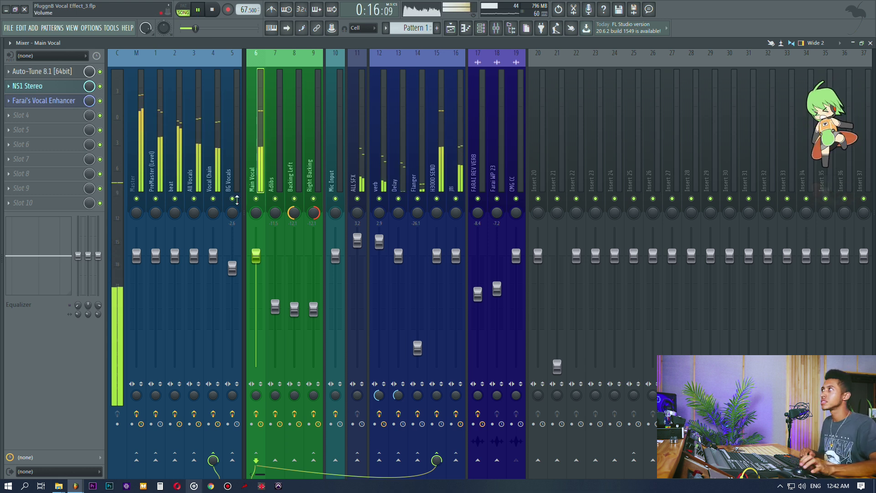
# - Open Farai's Vocal Enhancer, inspect its Map view, return to the Surface view and close the plugin
pyautogui.click(68, 99)
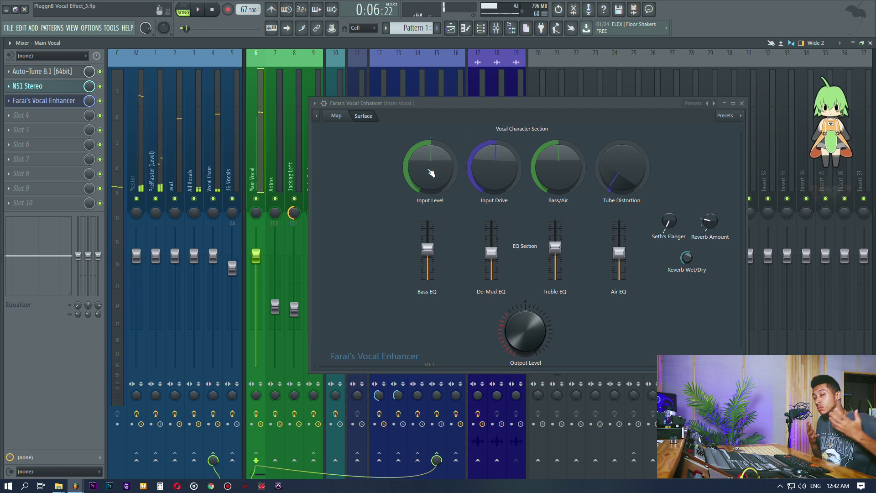
pyautogui.click(337, 116)
pyautogui.click(363, 116)
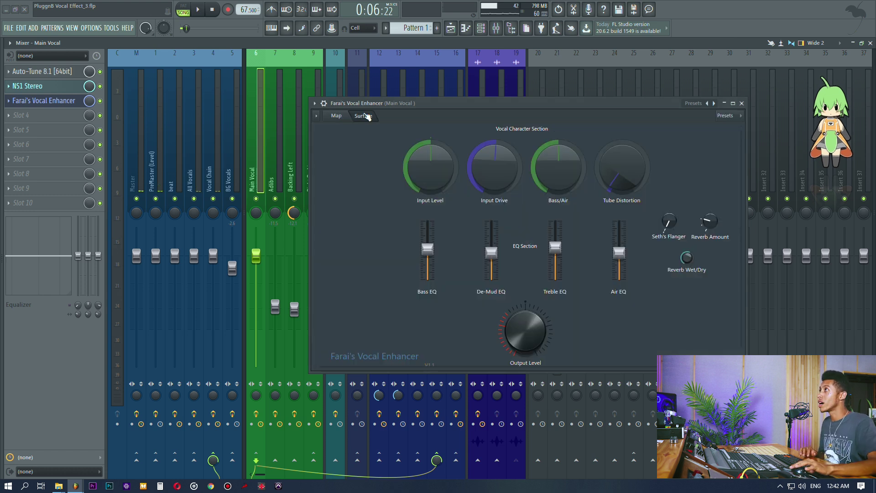
pyautogui.click(741, 103)
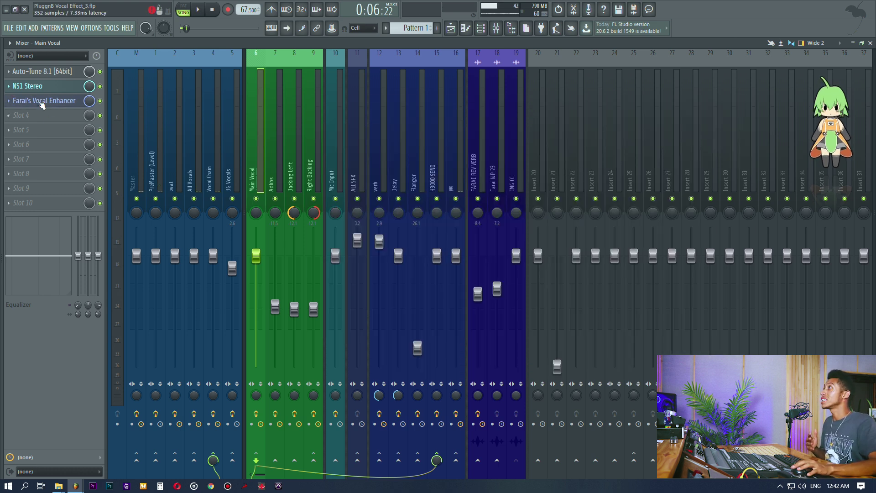
# - Reopen Farai's Vocal Enhancer to review its character, EQ, flanger, reverb and output controls, and close it again
pyautogui.click(44, 101)
pyautogui.moveTo(572, 102); pyautogui.dragTo(542, 110)
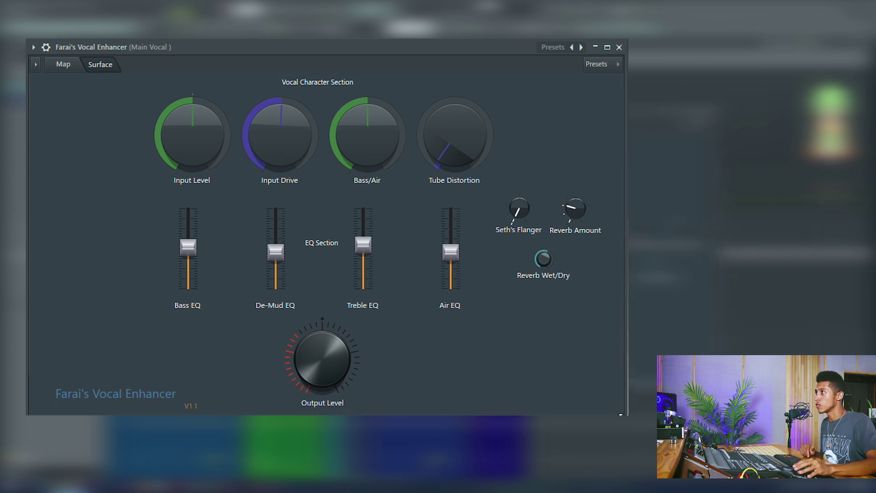
pyautogui.click(619, 47)
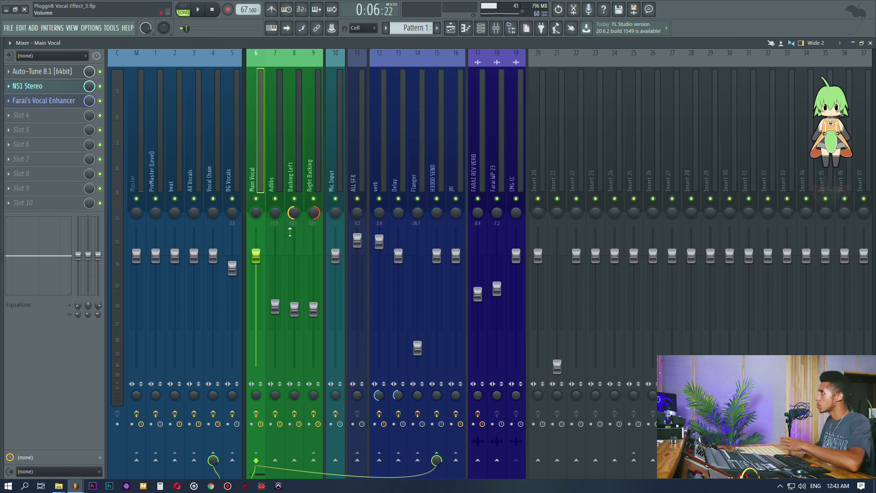
# - Open FabFilter Pro-Q 3 on the Vocal Chain mixer track and reposition its window
pyautogui.click(226, 176)
pyautogui.click(221, 168)
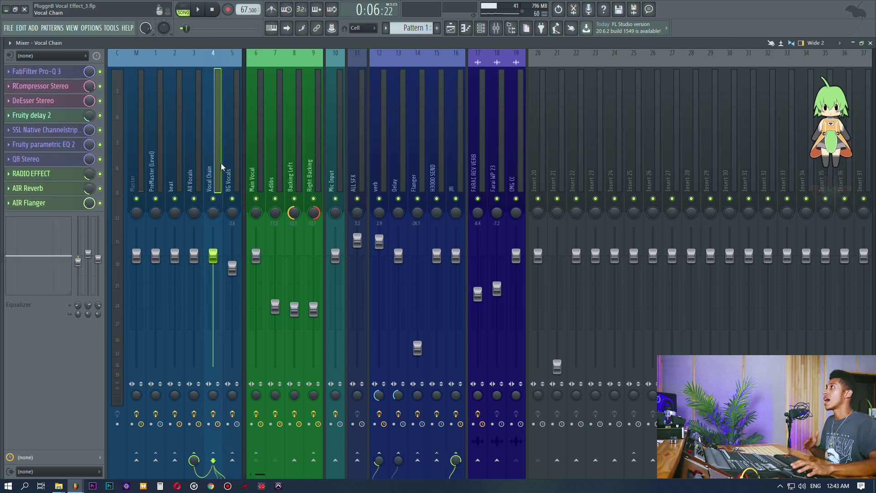
pyautogui.click(447, 25)
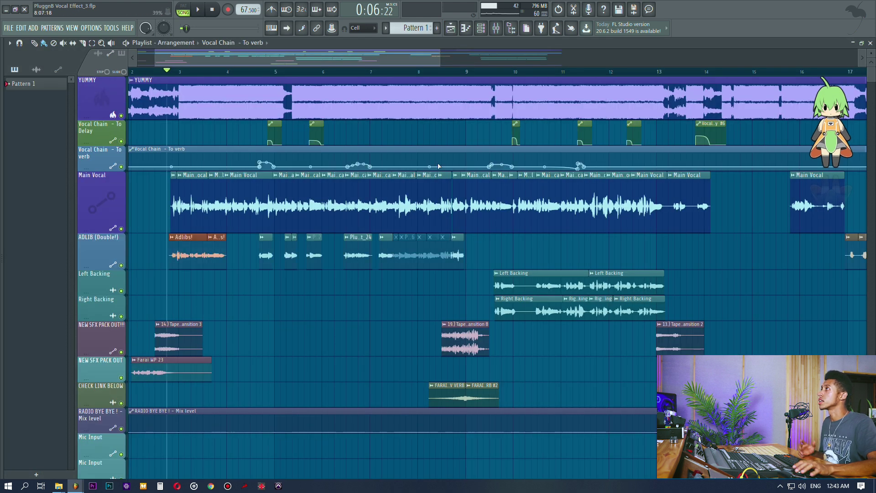
pyautogui.click(495, 28)
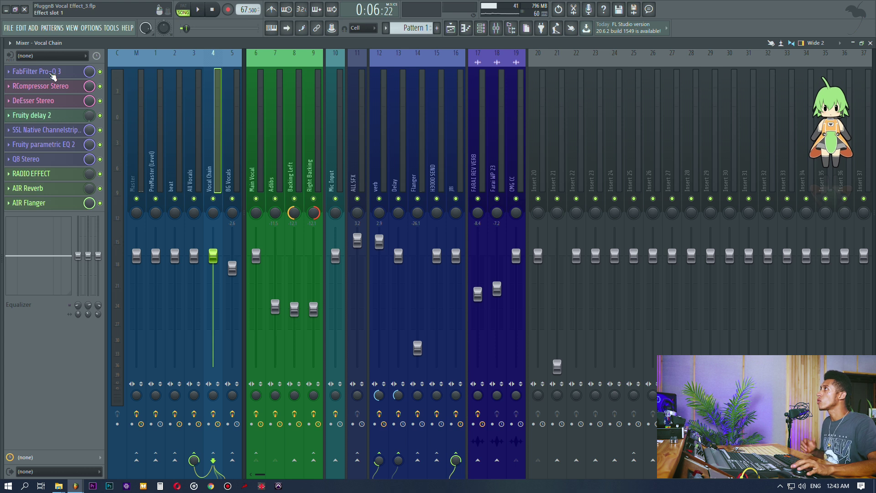
pyautogui.click(51, 73)
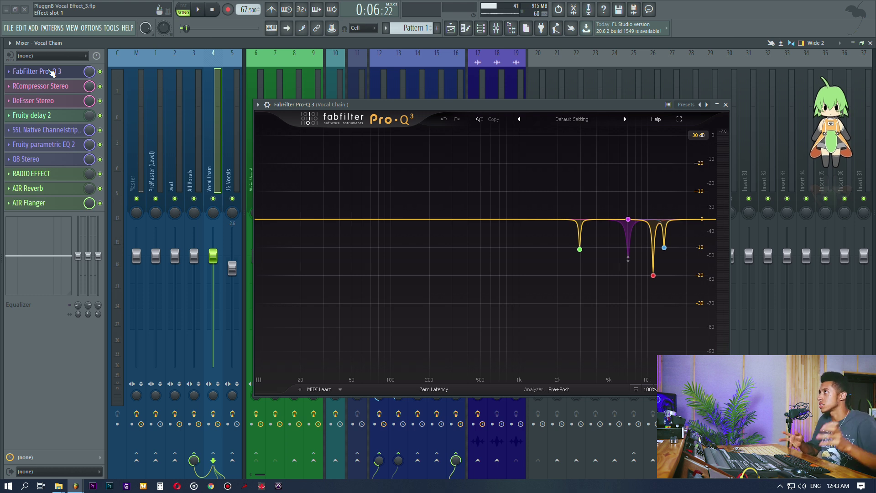
pyautogui.moveTo(362, 105); pyautogui.dragTo(371, 101)
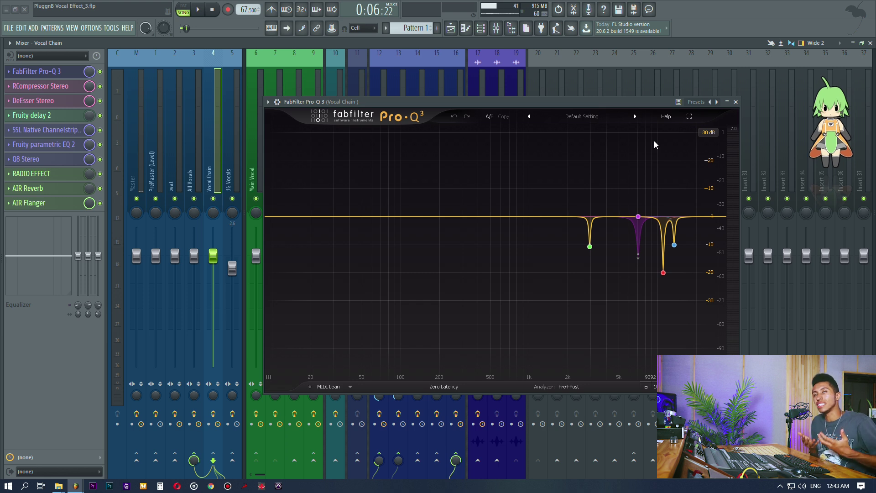
# - Inspect the 7047.8 Hz band in Pro-Q 3 and select the narrow cut at 2959.2 Hz
pyautogui.moveTo(636, 215)
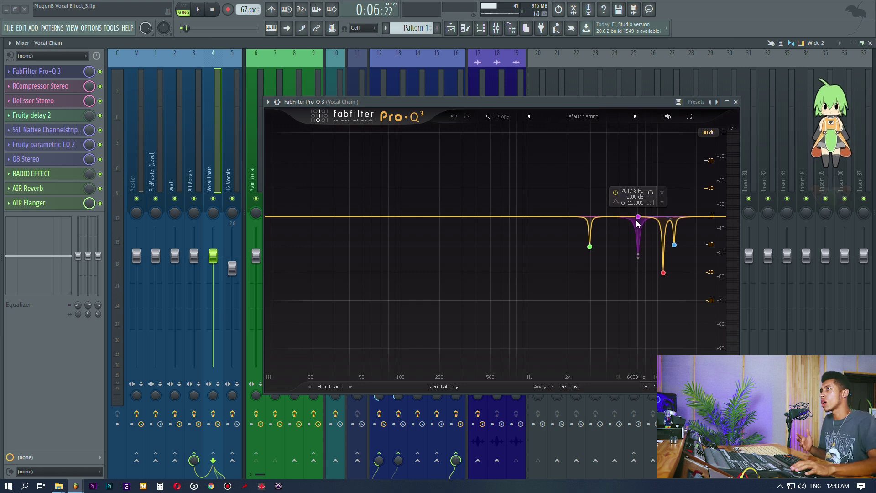
pyautogui.moveTo(590, 247)
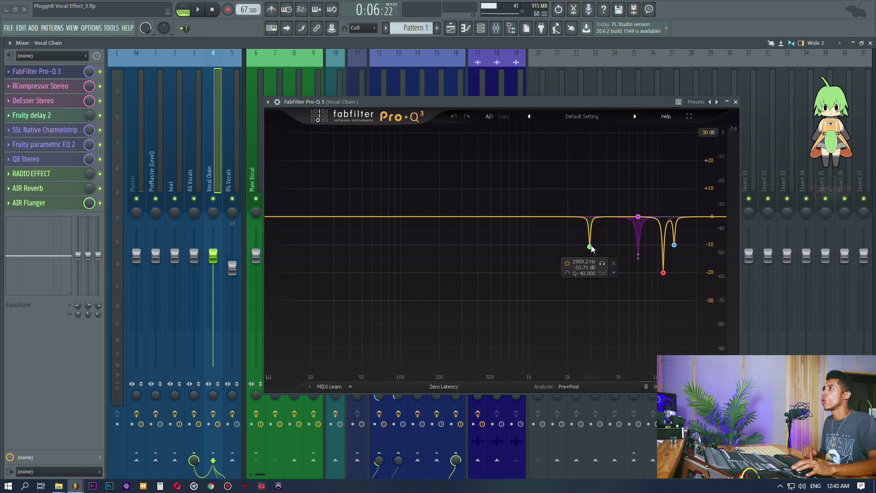
pyautogui.click(590, 246)
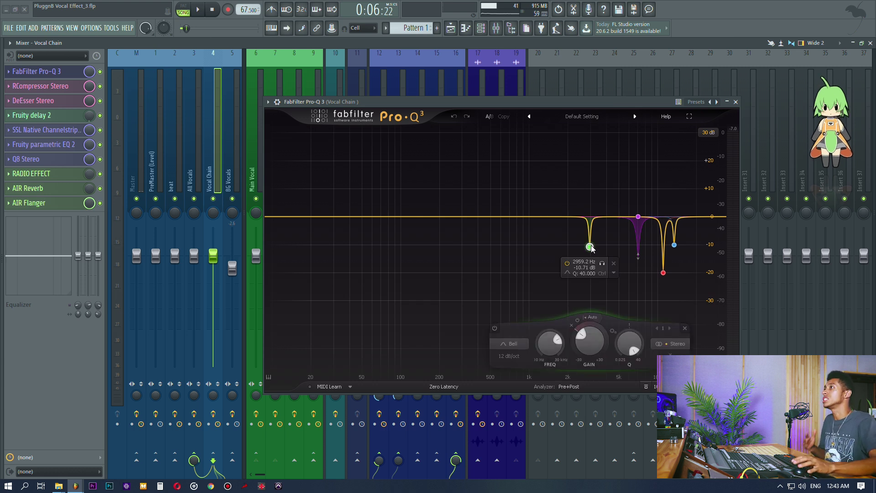
# - Place the playlist playhead at bar 5, moving the Pro-Q 3 window clear of the first vocal clips
pyautogui.click(451, 28)
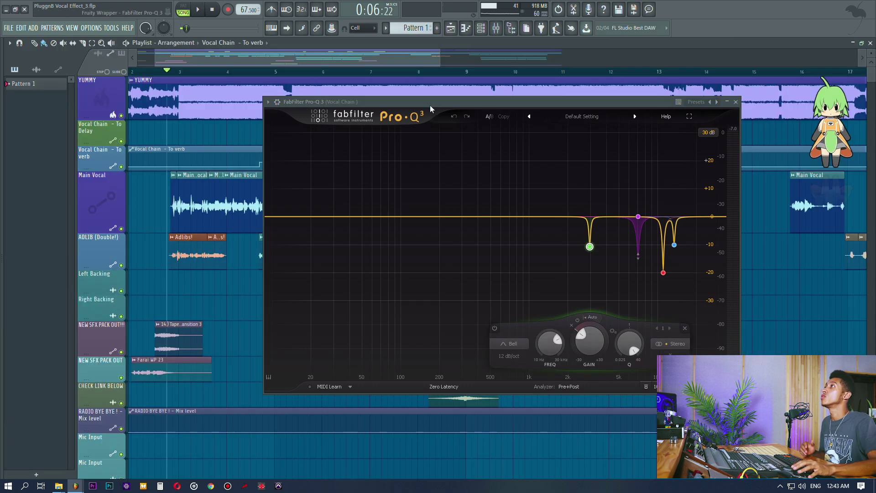
pyautogui.moveTo(430, 103); pyautogui.dragTo(573, 107)
pyautogui.click(280, 72)
pyautogui.moveTo(281, 61); pyautogui.dragTo(296, 61)
pyautogui.moveTo(519, 109); pyautogui.dragTo(426, 118)
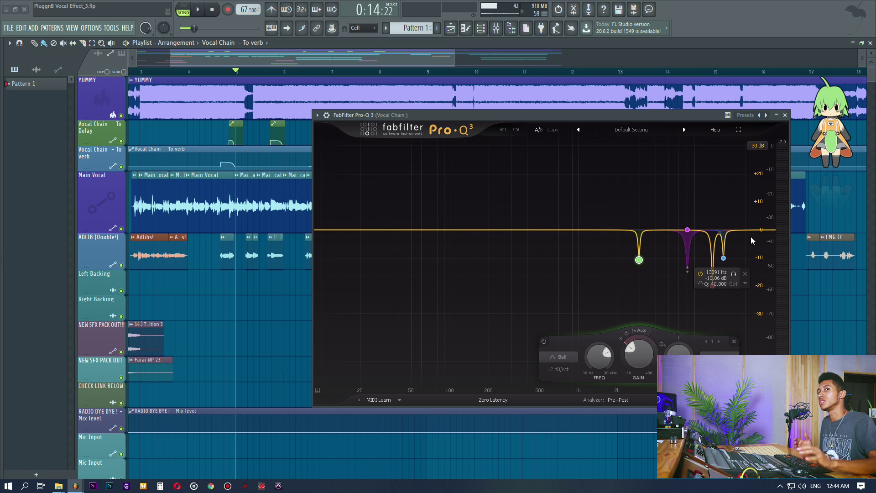
# - During playback, boost each narrow Pro-Q 3 cut (2959.2, 11015 and 13391 Hz) sharply to audition it, and undo each boost
pyautogui.press('space')
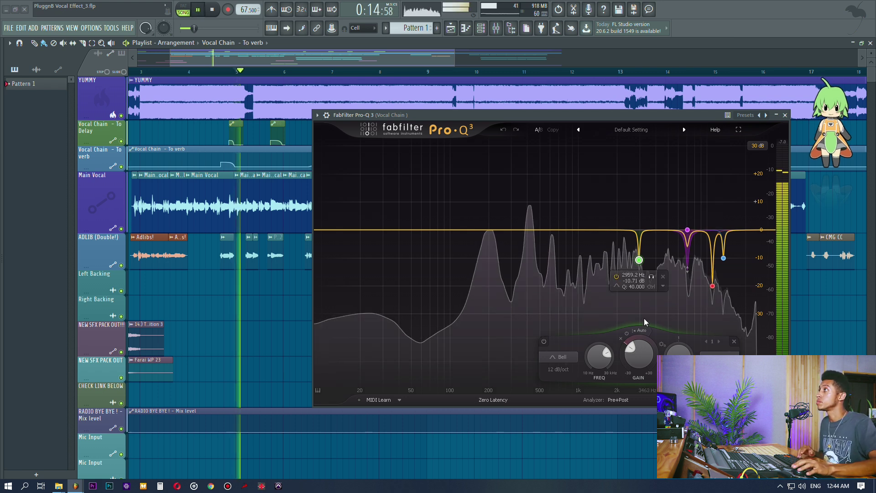
pyautogui.moveTo(636, 339); pyautogui.dragTo(628, 283)
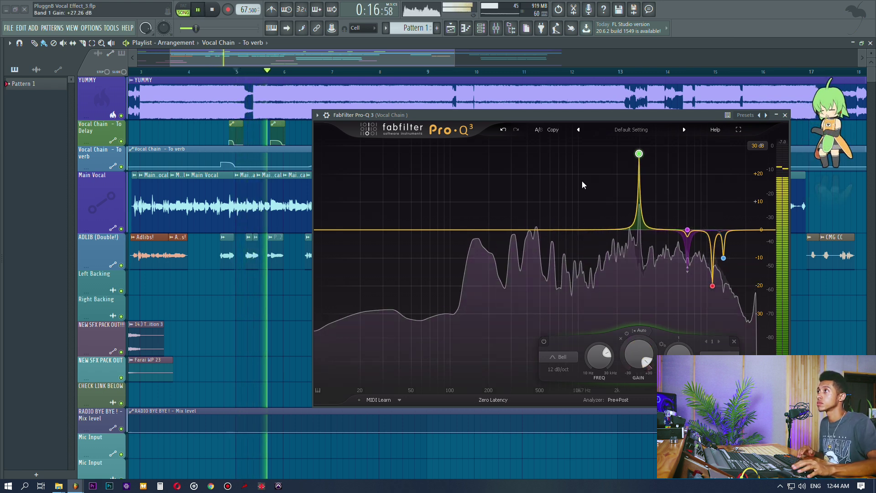
pyautogui.click(503, 129)
pyautogui.moveTo(712, 285); pyautogui.dragTo(712, 151)
pyautogui.moveTo(656, 273); pyautogui.dragTo(655, 272)
pyautogui.click(503, 130)
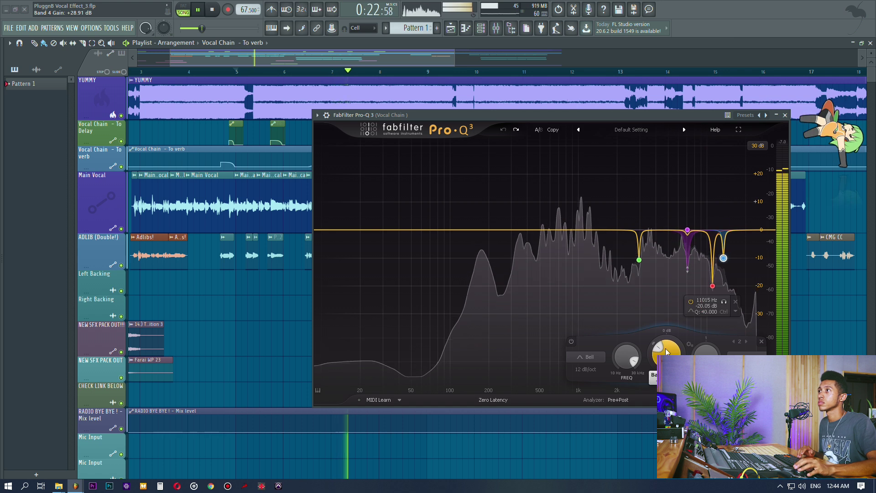
pyautogui.moveTo(723, 258); pyautogui.dragTo(723, 150)
pyautogui.click(503, 130)
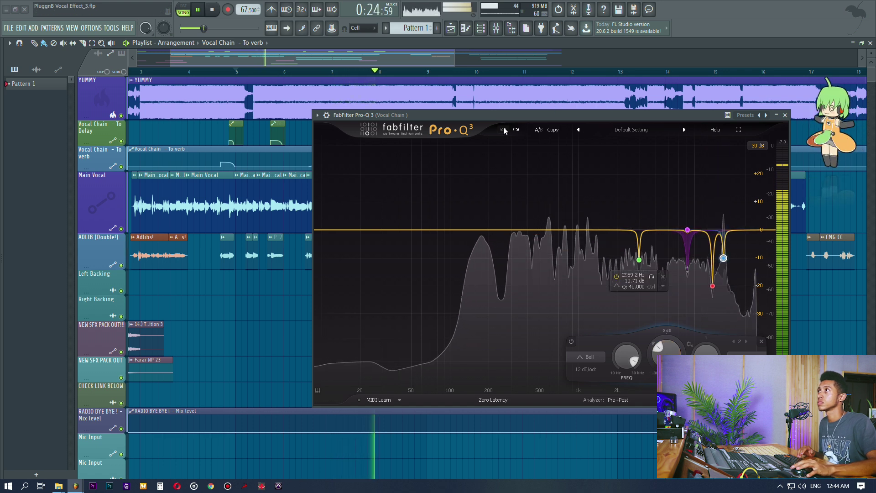
# - Solo the 7047.8 Hz band in Pro-Q 3 to audition the range it controls
pyautogui.click(494, 27)
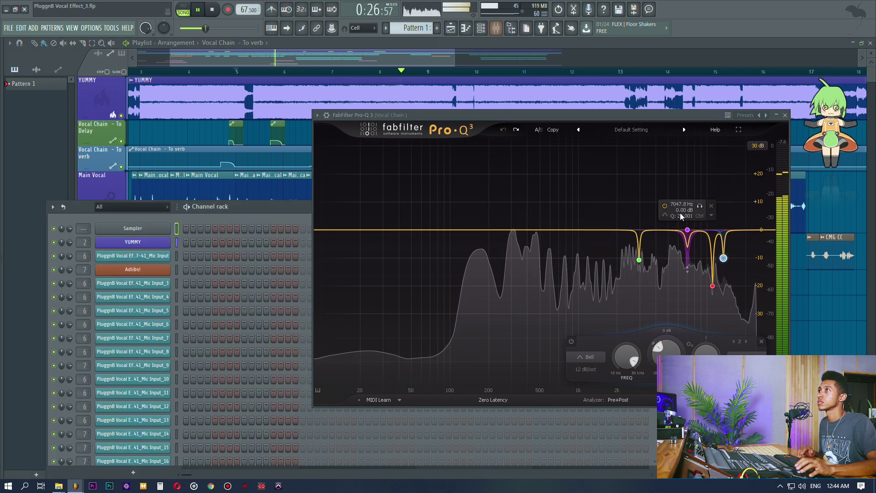
pyautogui.click(699, 205)
pyautogui.click(701, 207)
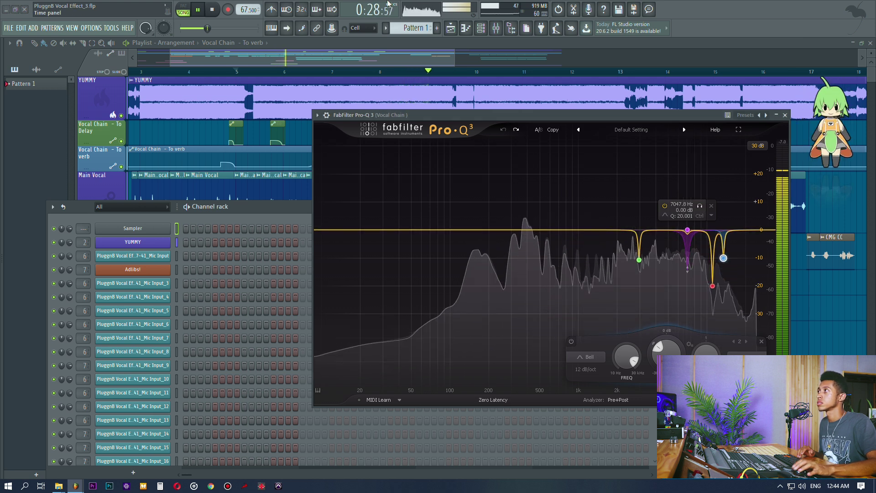
# - Return to the mixer, stop playback and close Pro-Q 3 on the Vocal Chain track
pyautogui.click(501, 29)
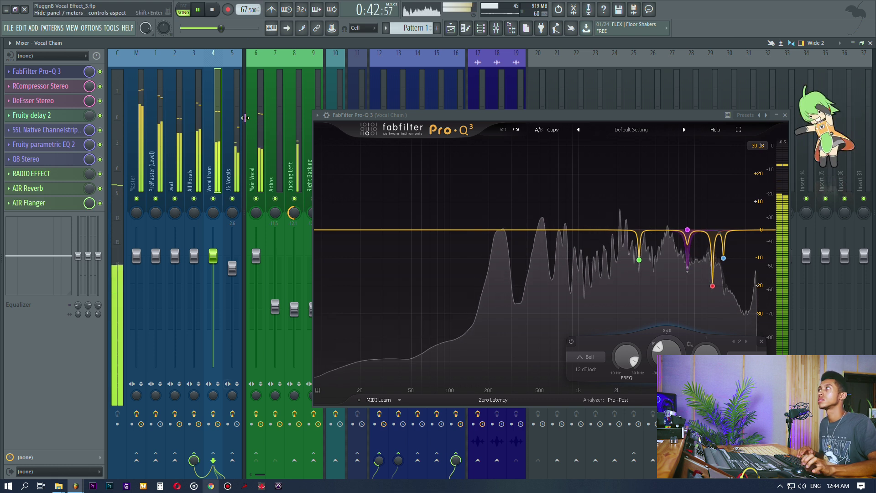
pyautogui.press('space')
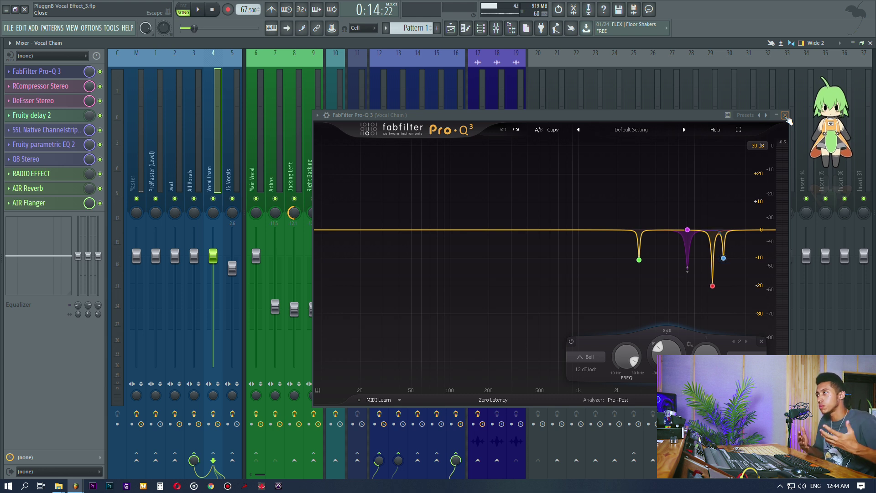
pyautogui.click(61, 73)
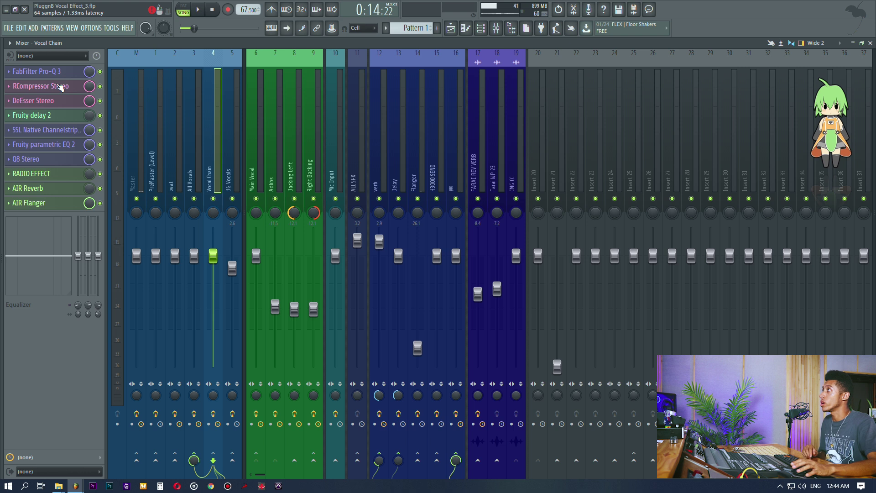
# - Open RCompressor Stereo on the Vocal Chain track and play the song to review its compression settings
pyautogui.click(61, 87)
pyautogui.moveTo(568, 114); pyautogui.dragTo(564, 101)
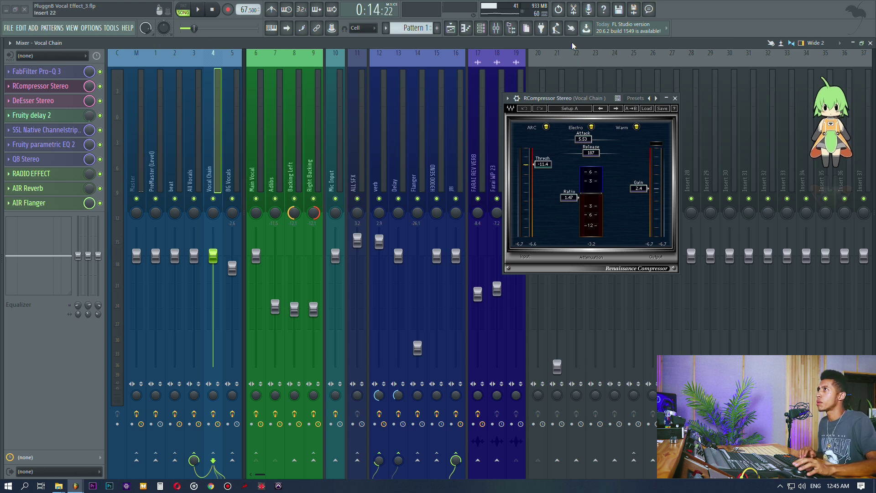
pyautogui.press('space')
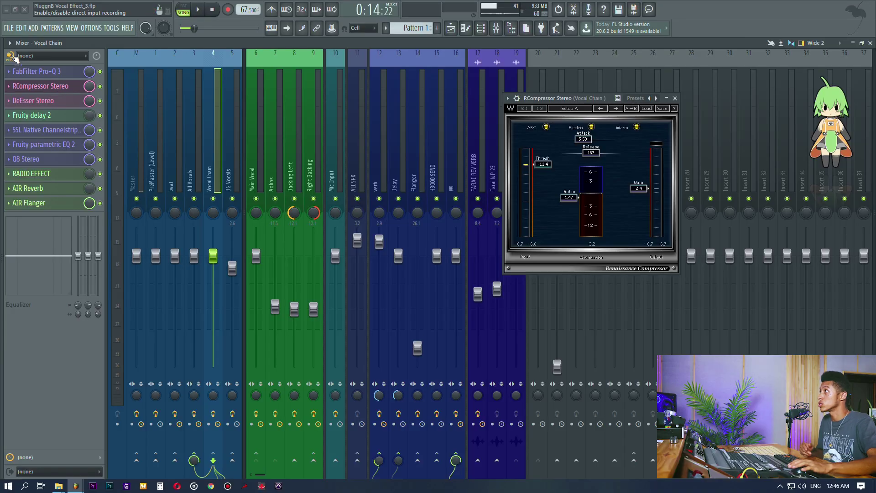
# - Open DeEsser Stereo in place of the compressor and reposition its window to review the threshold and frequency
pyautogui.click(61, 96)
pyautogui.moveTo(569, 128); pyautogui.dragTo(539, 97)
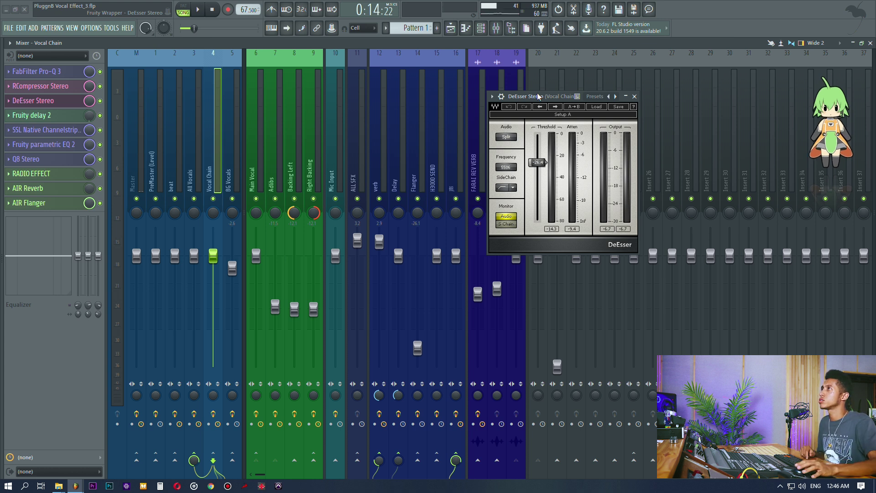
pyautogui.moveTo(537, 94); pyautogui.dragTo(525, 109)
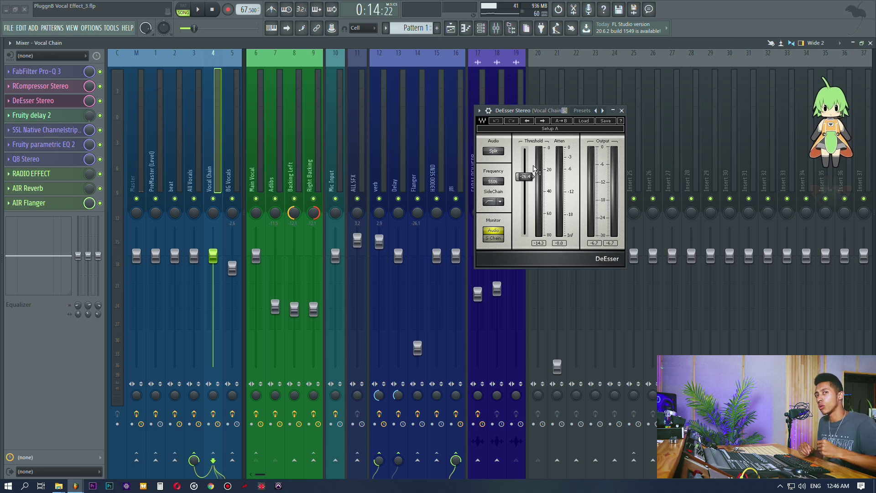
# - During playback, switch the DeEsser monitor to S Chain to hear the sibilance, and set it back to Audio
pyautogui.press('space')
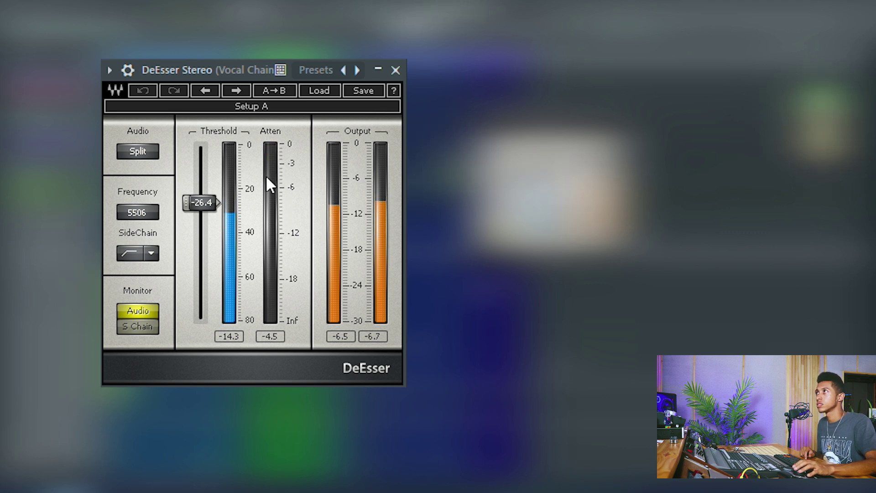
pyautogui.click(147, 322)
pyautogui.click(143, 308)
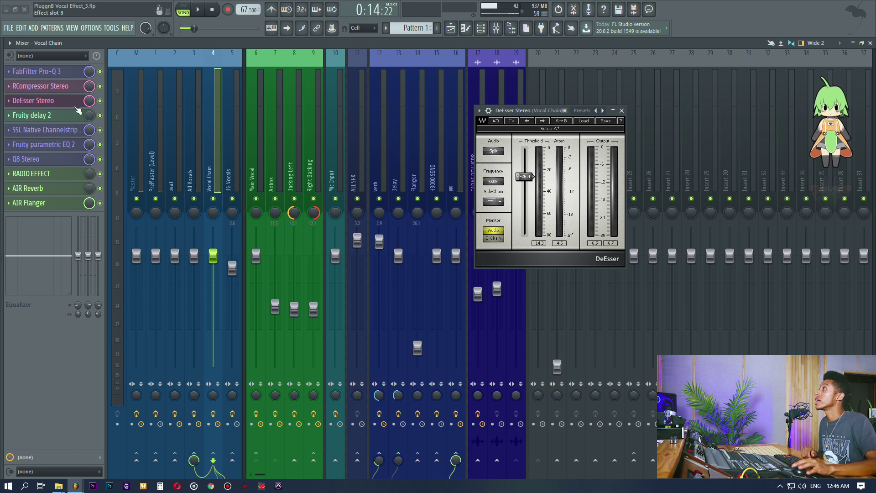
# - Close the DeEsser and open Fruity delay 2 on the Vocal Chain track, repositioning its window
pyautogui.click(66, 100)
pyautogui.click(66, 115)
pyautogui.moveTo(430, 136); pyautogui.dragTo(397, 120)
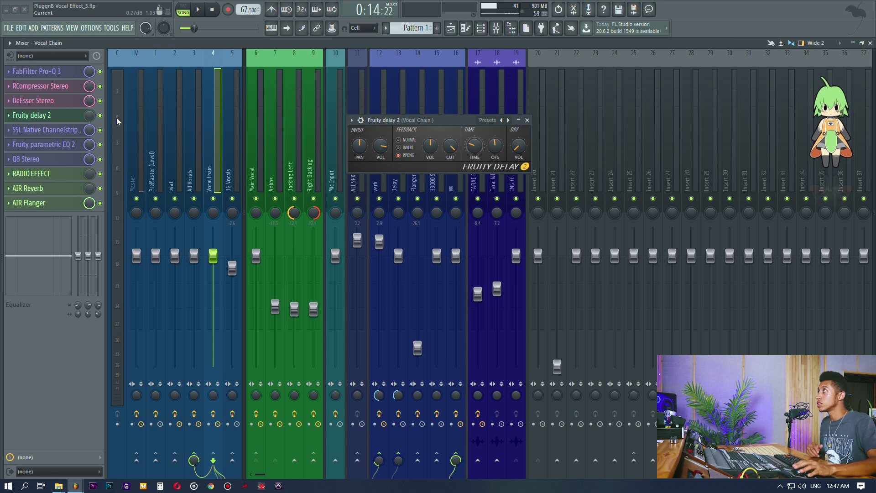
# - Check the Fruity delay 2 mix level by copying its value, and play the song briefly to hear the delay
pyautogui.rightClick(92, 118)
pyautogui.click(113, 214)
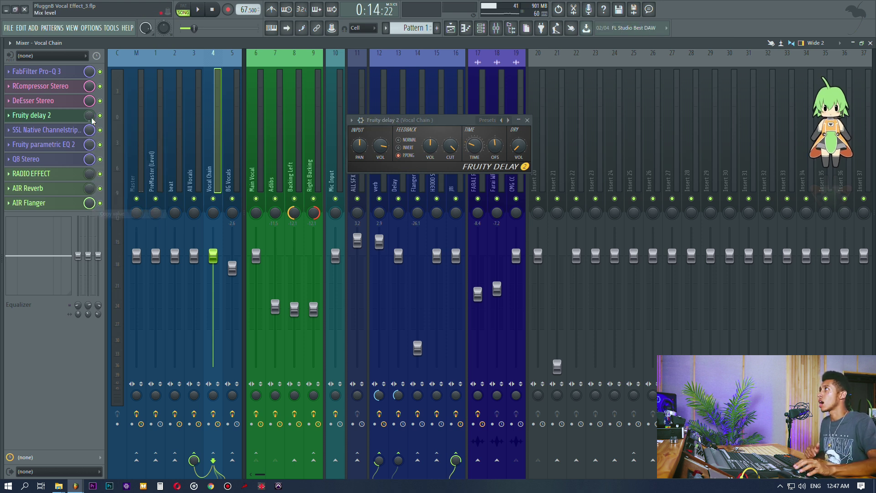
pyautogui.rightClick(92, 118)
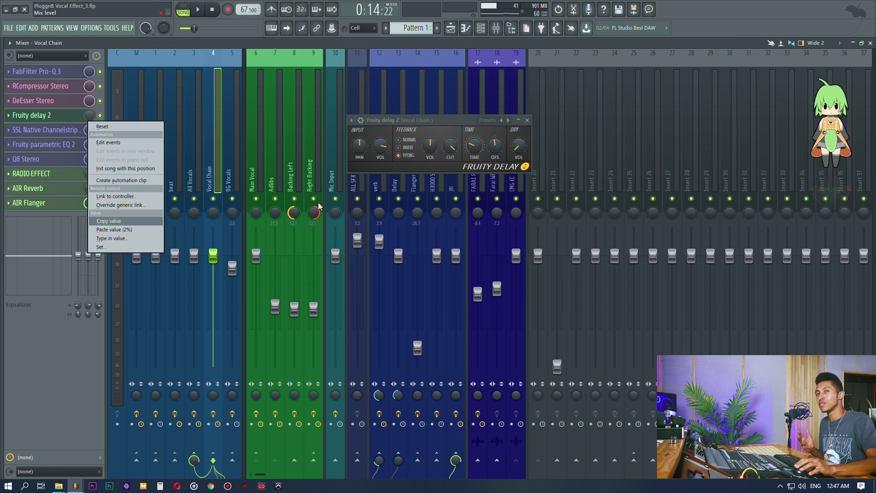
pyautogui.click(391, 122)
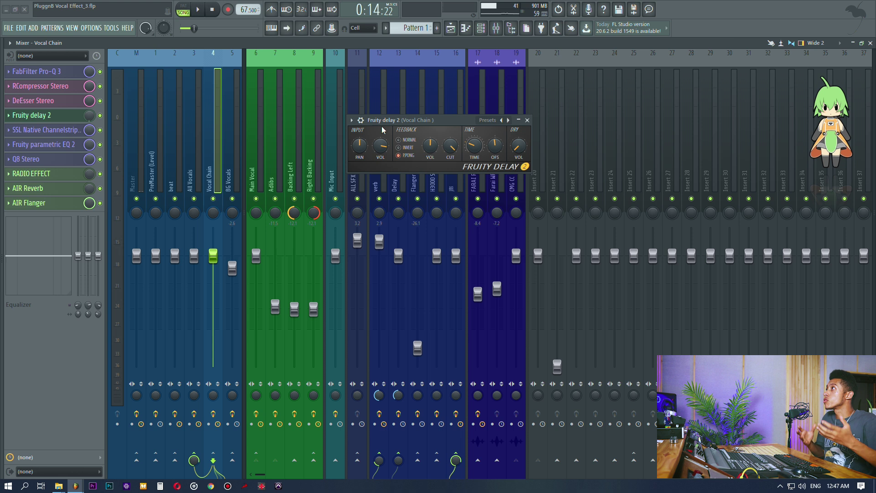
pyautogui.press('space')
pyautogui.press('space')
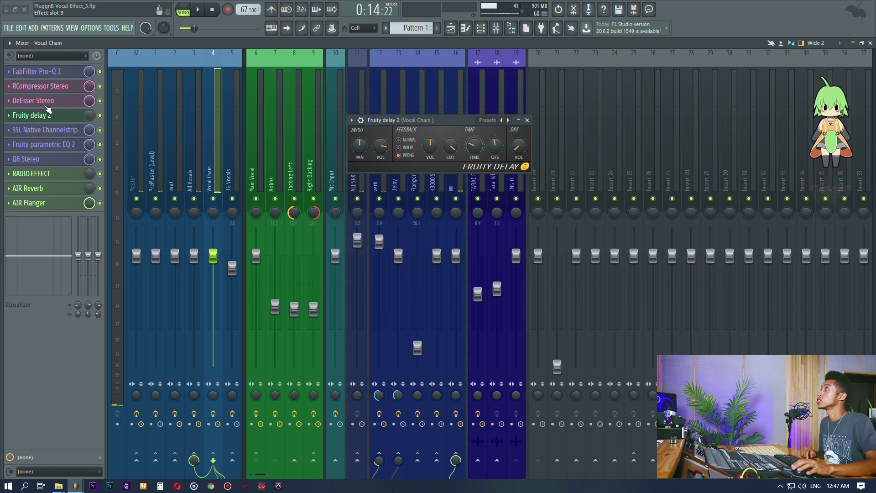
# - Close Fruity delay 2 and open SSL Native Channelstrip v6 to review its LF and LMF equalisation settings
pyautogui.click(47, 114)
pyautogui.click(46, 130)
pyautogui.moveTo(404, 163); pyautogui.dragTo(404, 144)
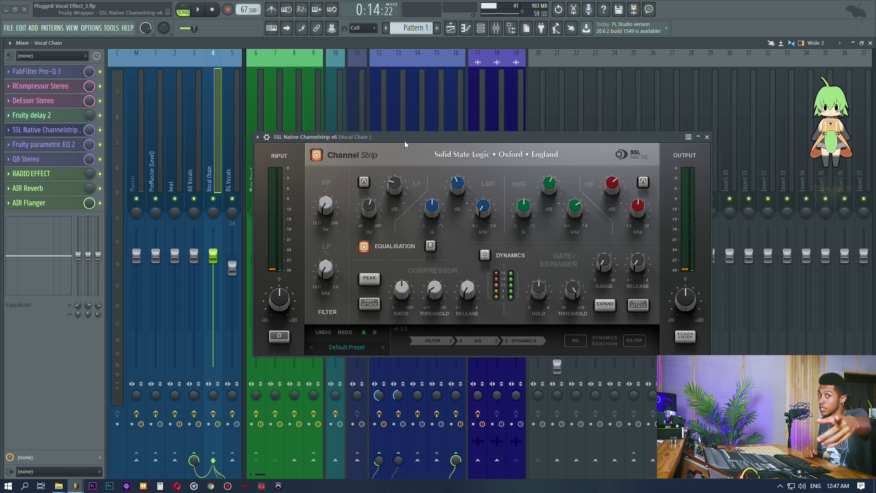
pyautogui.moveTo(397, 183)
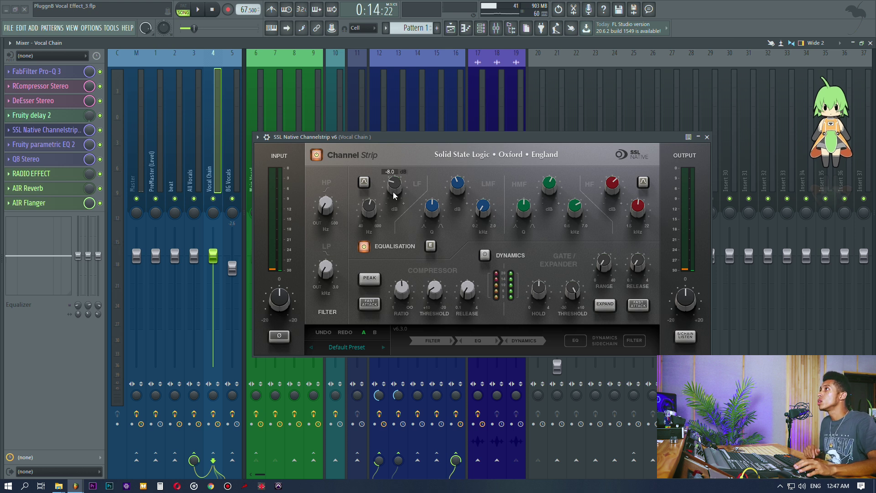
pyautogui.moveTo(481, 209)
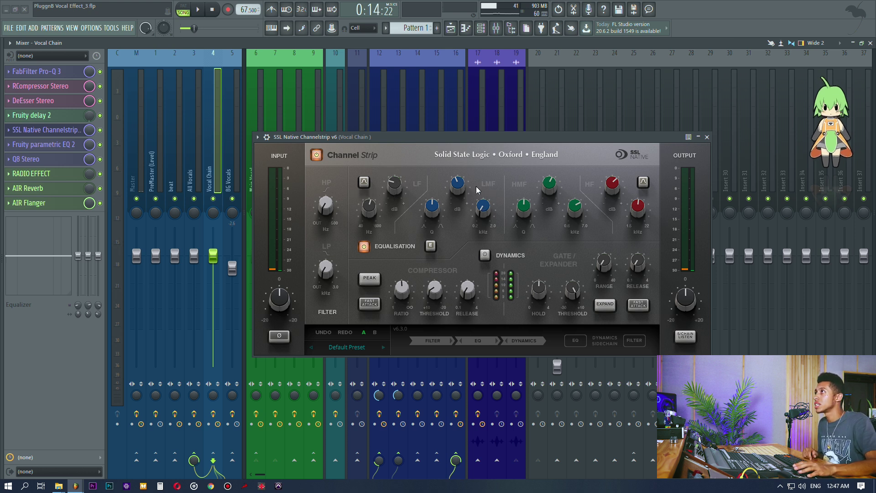
# - Lower the low and mid bands of the Vocal Chain track's built-in equalizer as a demonstration, and reset both to flat
pyautogui.moveTo(78, 255); pyautogui.dragTo(78, 263)
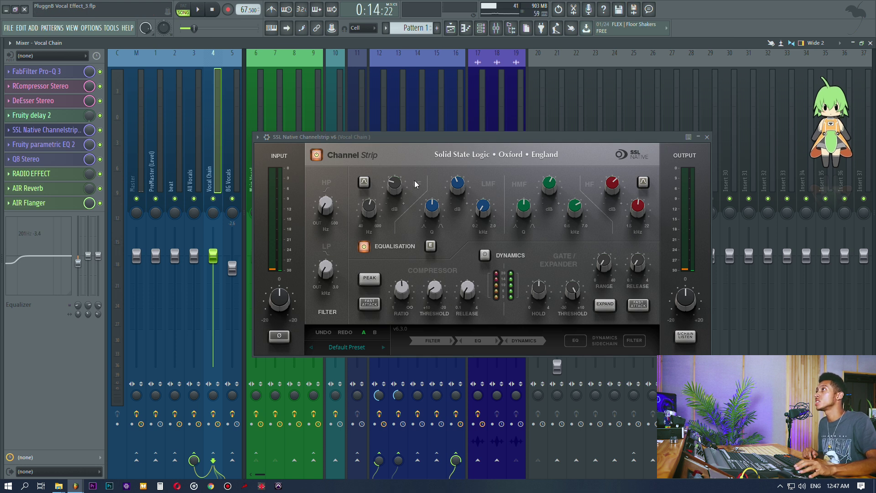
pyautogui.moveTo(402, 185)
pyautogui.moveTo(78, 261); pyautogui.dragTo(78, 273)
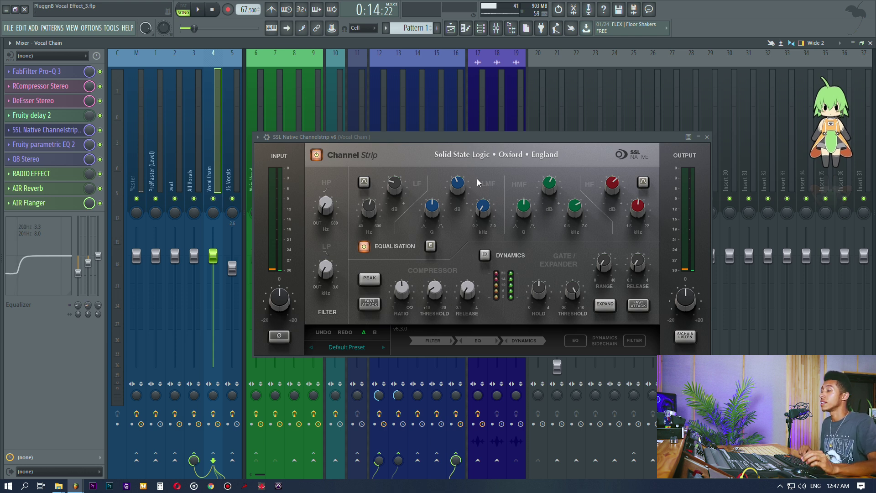
pyautogui.keyDown('alt'); pyautogui.click(78, 273); pyautogui.keyUp('alt')
pyautogui.keyDown('alt'); pyautogui.click(88, 263); pyautogui.keyUp('alt')
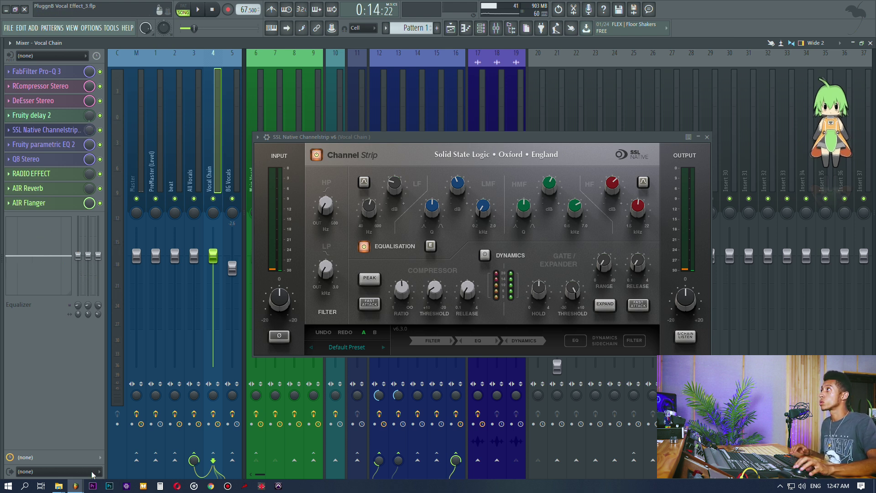
# - Play the vocals and restore the SSL Native Channelstrip slot's mix level to compare the sound with and without it
pyautogui.press('space')
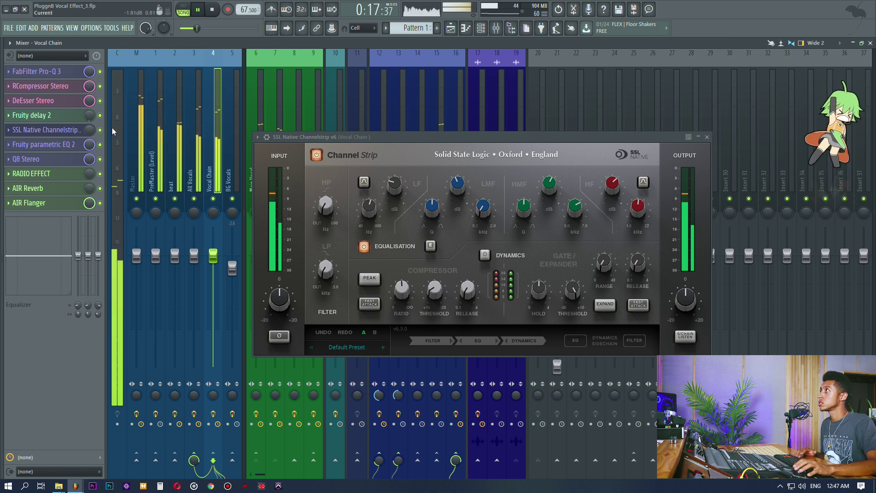
pyautogui.keyDown('alt'); pyautogui.click(90, 131); pyautogui.keyUp('alt')
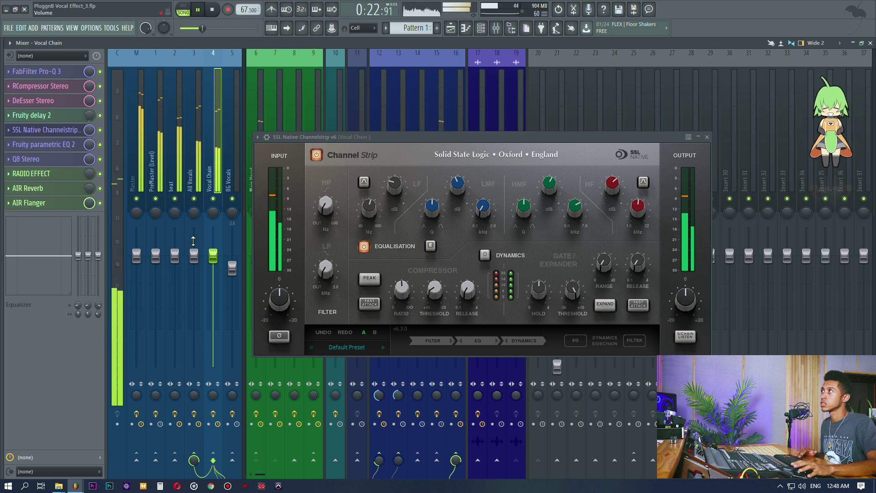
pyautogui.press('space')
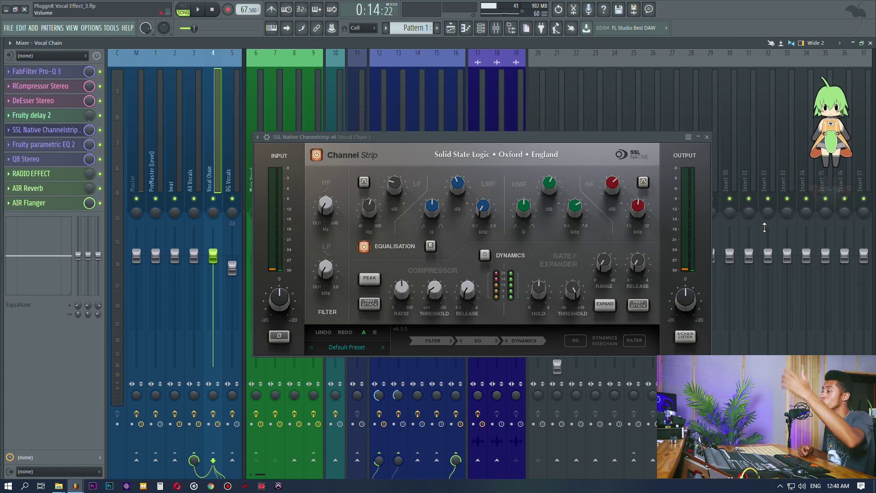
# - Close the SSL Native Channelstrip and open Fruity parametric EQ 2 on the Vocal Chain track, repositioning its window
pyautogui.moveTo(614, 184)
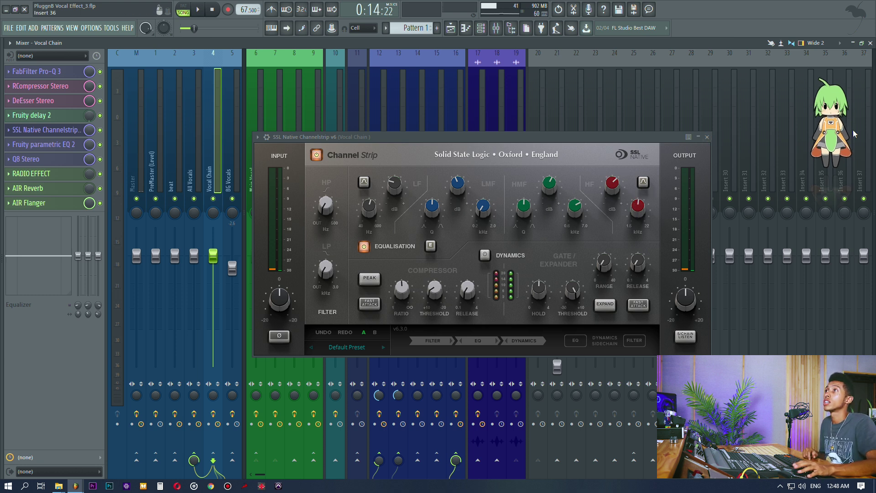
pyautogui.click(708, 136)
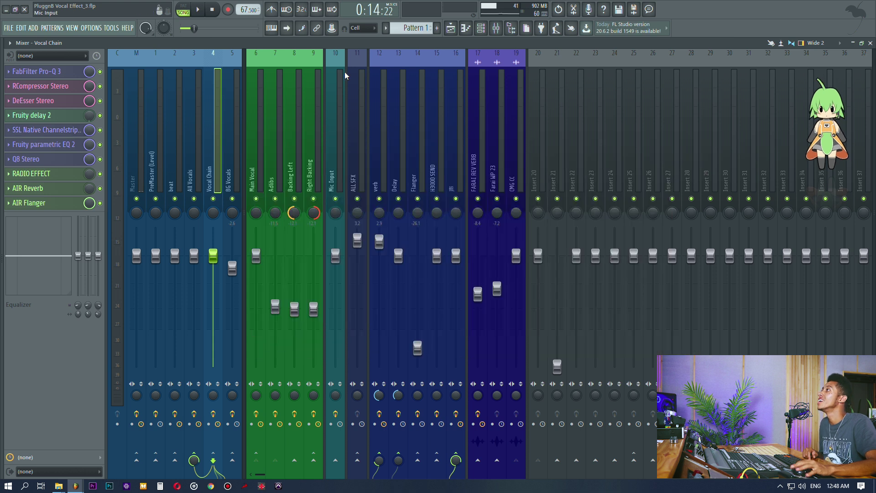
pyautogui.click(82, 145)
pyautogui.moveTo(390, 147); pyautogui.dragTo(404, 111)
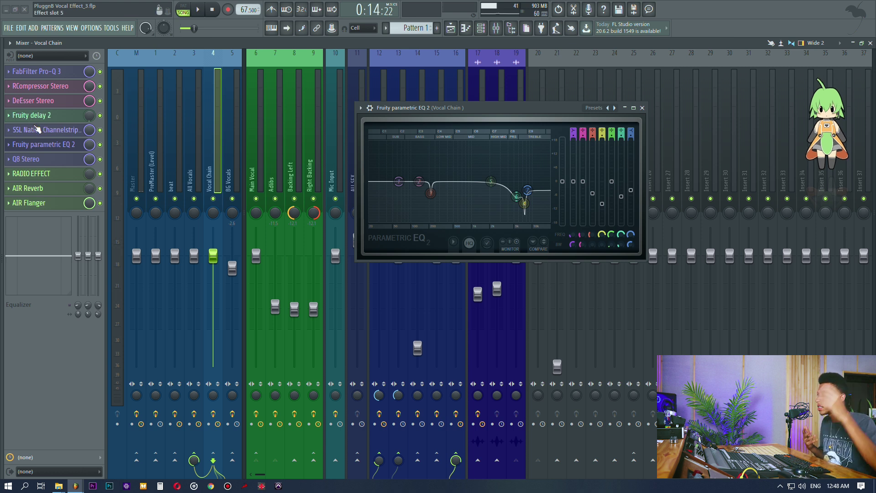
# - Reopen the SSL Native Channelstrip and arrange it side by side with Fruity parametric EQ 2 for comparison
pyautogui.click(50, 131)
pyautogui.moveTo(386, 109); pyautogui.dragTo(230, 181)
pyautogui.moveTo(463, 112); pyautogui.dragTo(678, 195)
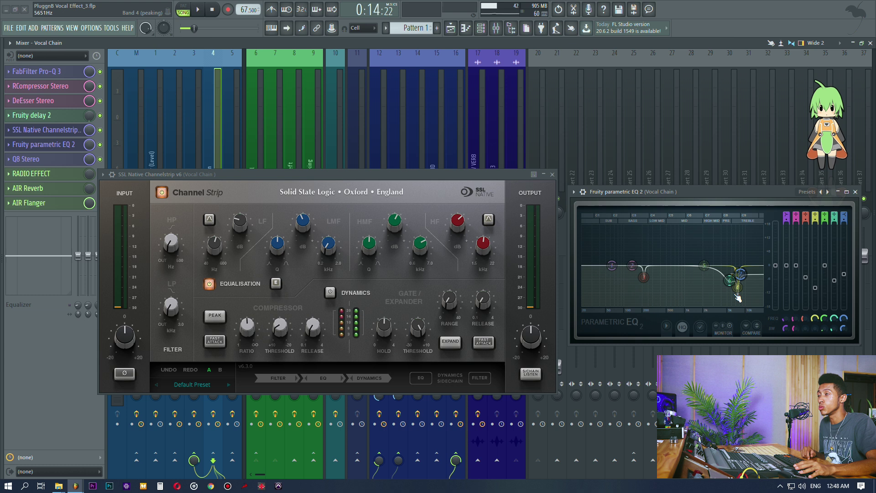
# - Open Q8 Stereo on the Vocal Chain track and reposition its window to review the equalizer bands
pyautogui.click(84, 162)
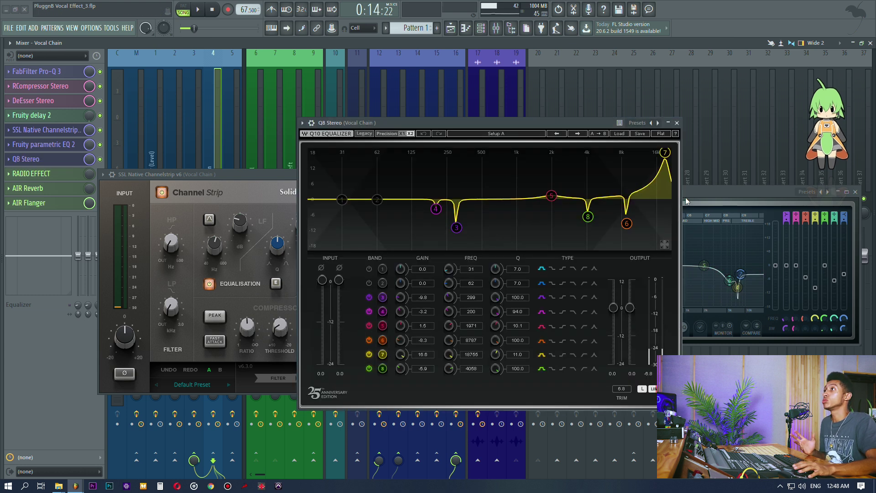
pyautogui.moveTo(601, 124); pyautogui.dragTo(621, 126)
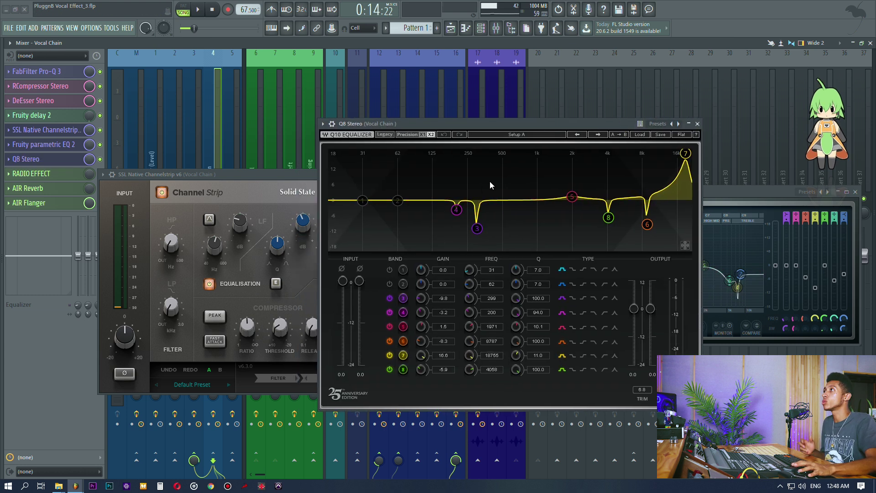
# - Close Q8 Stereo and audition the vocals with SSL Native Channelstrip, Fruity parametric EQ 2 and Q8 Stereo bypassed on the Vocal Chain track
pyautogui.moveTo(442, 173); pyautogui.dragTo(673, 244)
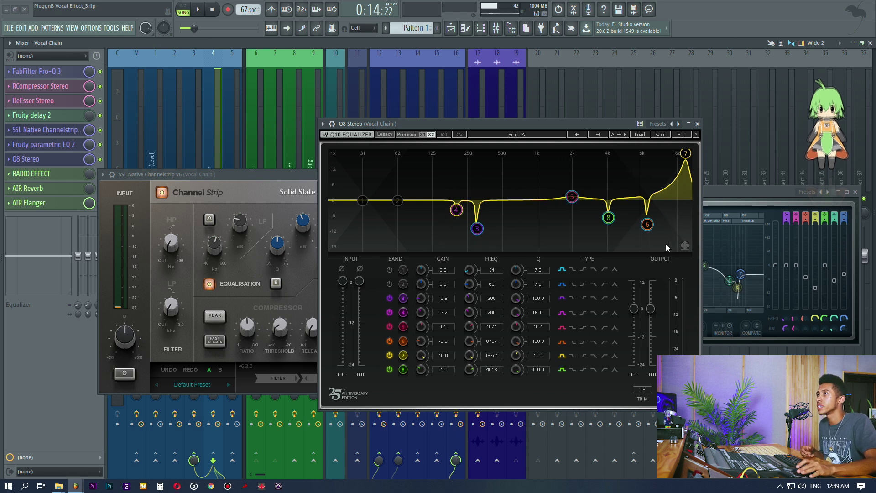
pyautogui.click(698, 124)
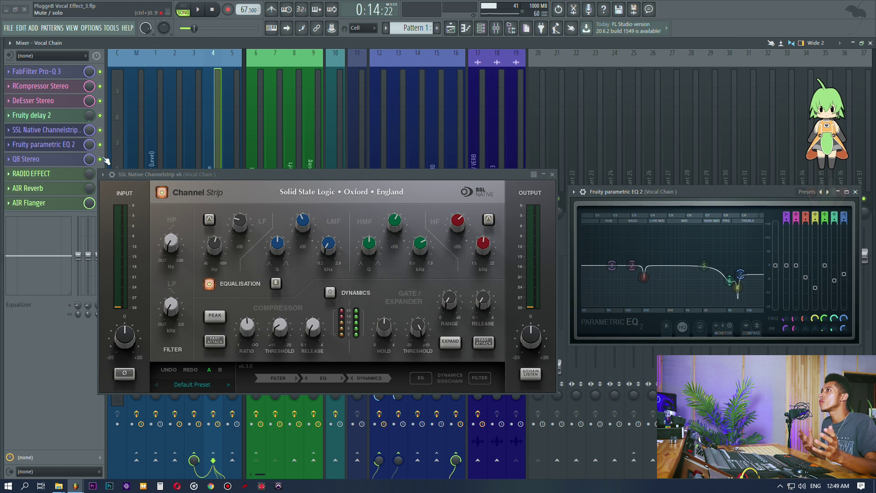
pyautogui.press('space')
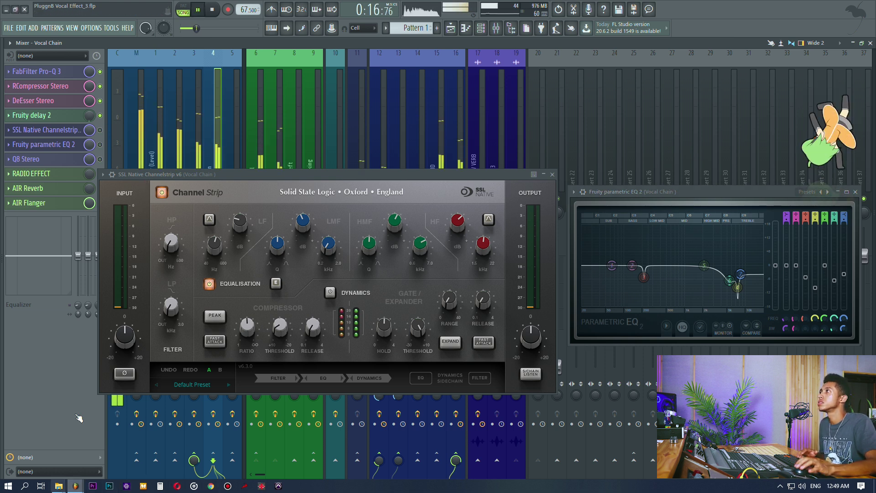
pyautogui.press('space')
# - Re-enable SSL Native Channelstrip on the Vocal Chain track and play the vocals through it
pyautogui.click(100, 131)
pyautogui.click(62, 131)
pyautogui.click(61, 131)
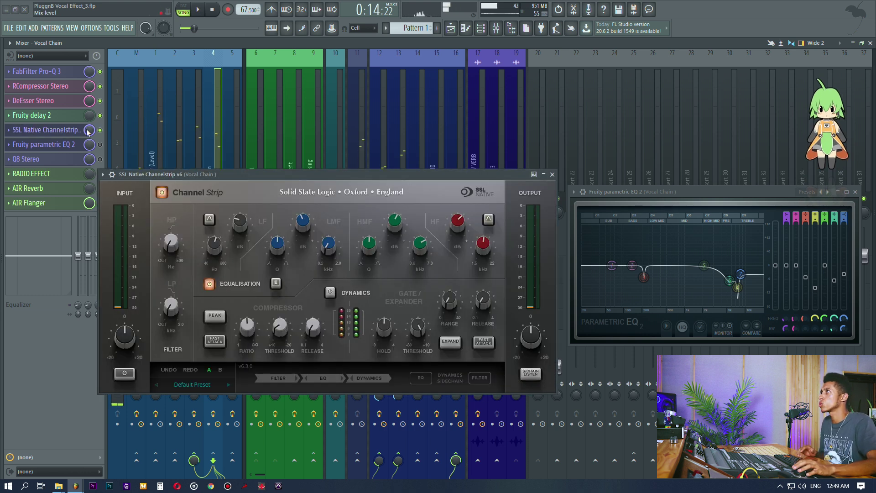
pyautogui.press('space')
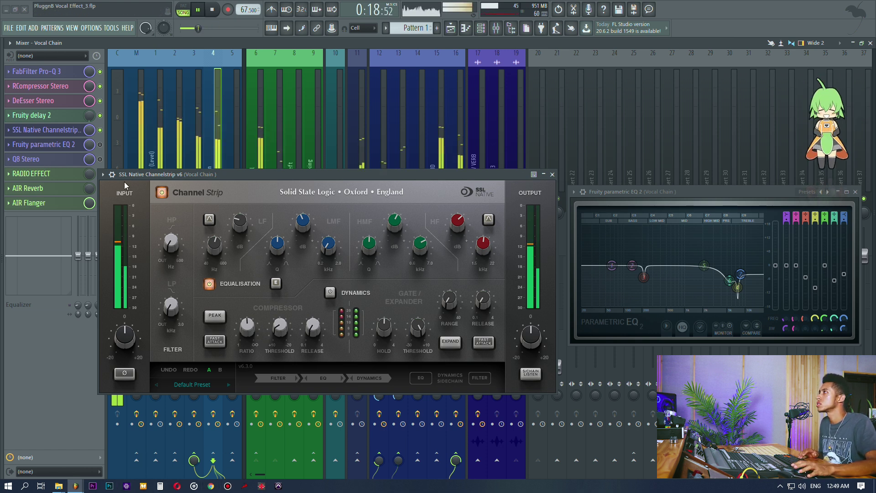
pyautogui.press('space')
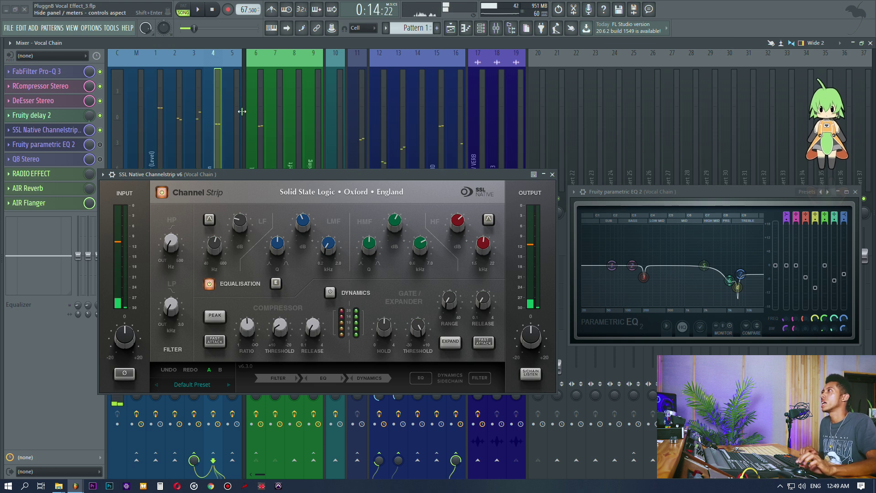
# - Re-enable Fruity parametric EQ 2 and Q8 Stereo one after the other, auditioning the vocals after each
pyautogui.click(100, 144)
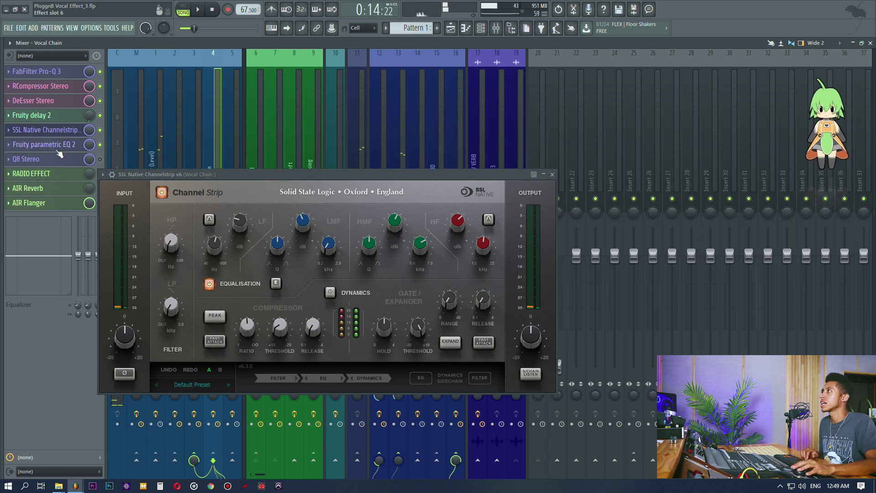
pyautogui.press('space')
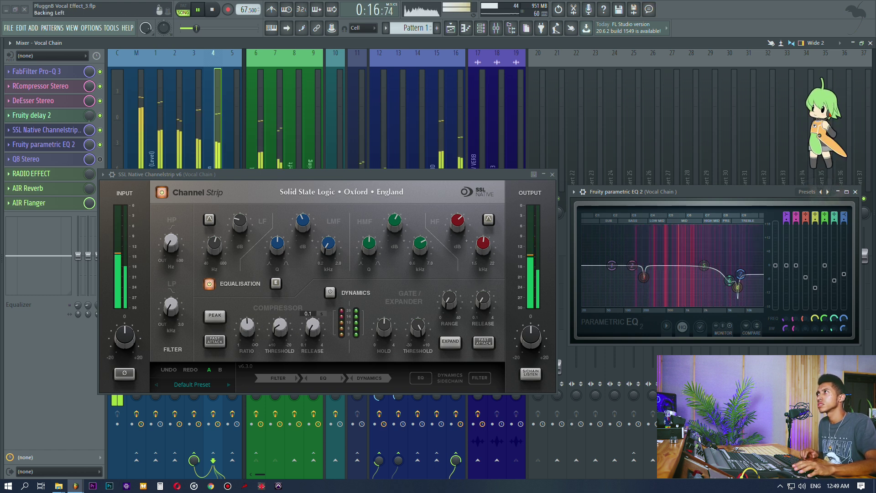
pyautogui.press('space')
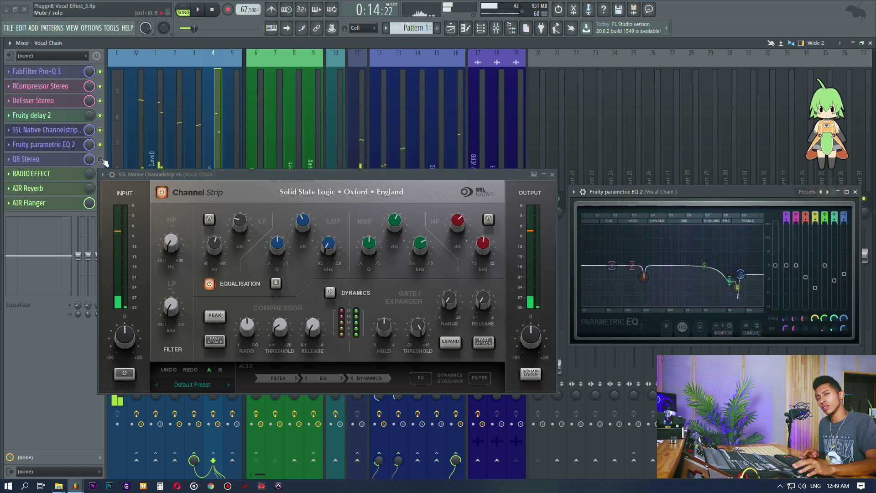
pyautogui.press('space')
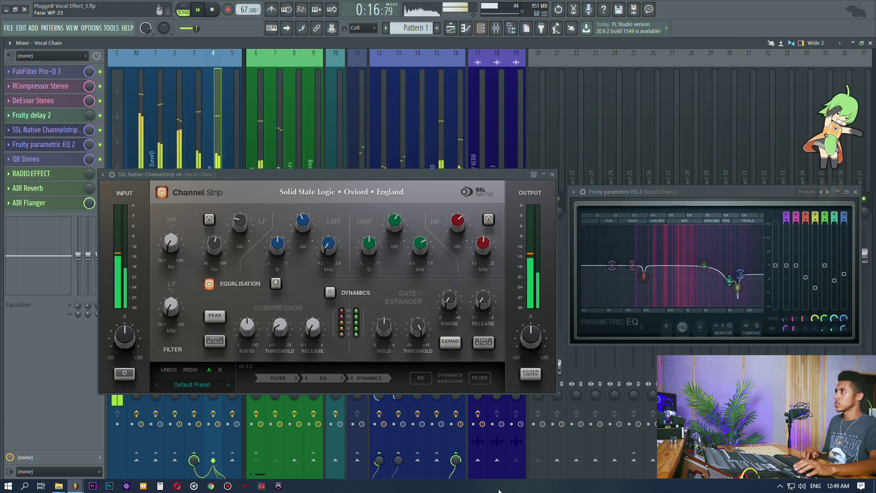
pyautogui.press('space')
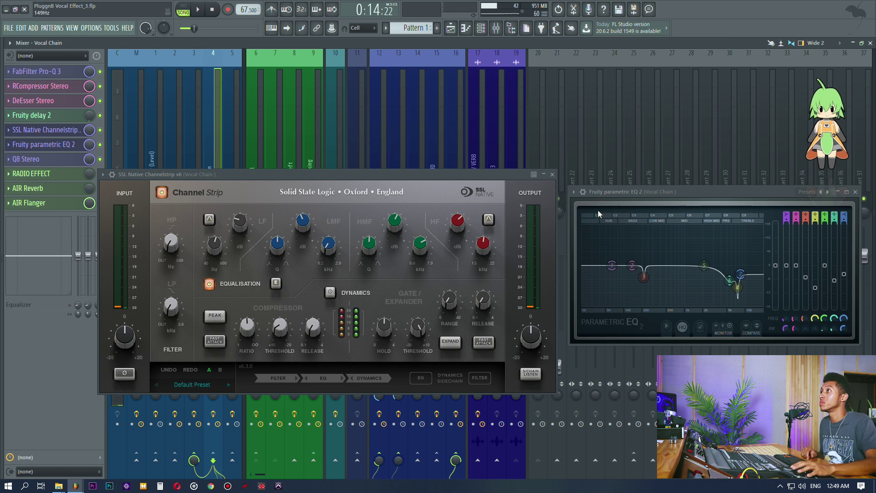
# - Close the SSL Native Channelstrip and Fruity parametric EQ 2 windows, and arrange RADIO EFFECT and AIR Reverb side by side
pyautogui.click(552, 174)
pyautogui.click(854, 192)
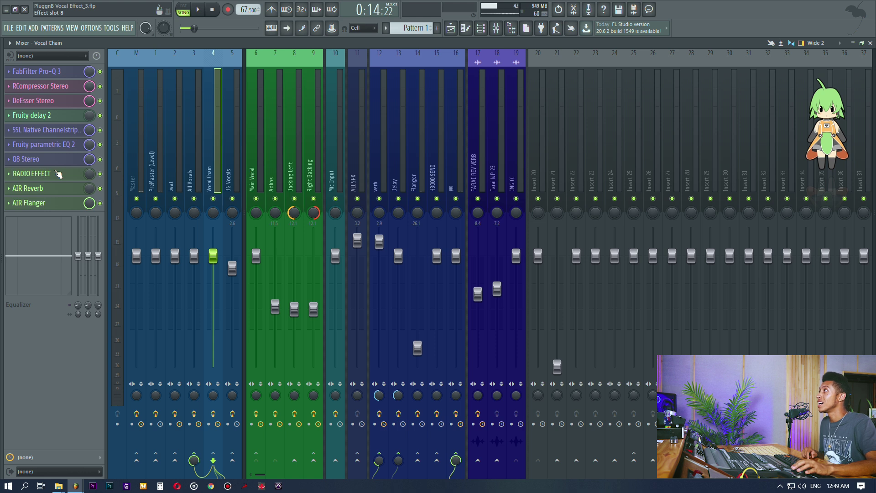
pyautogui.click(58, 174)
pyautogui.click(59, 188)
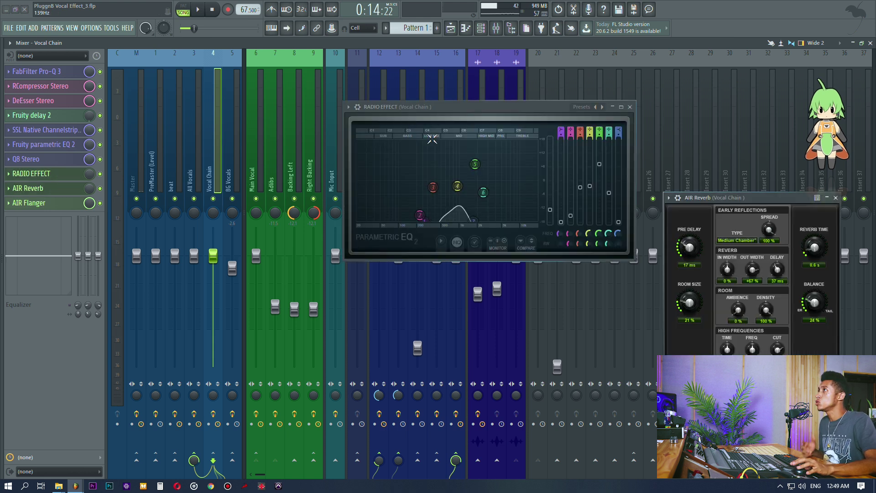
pyautogui.moveTo(517, 105); pyautogui.dragTo(543, 197)
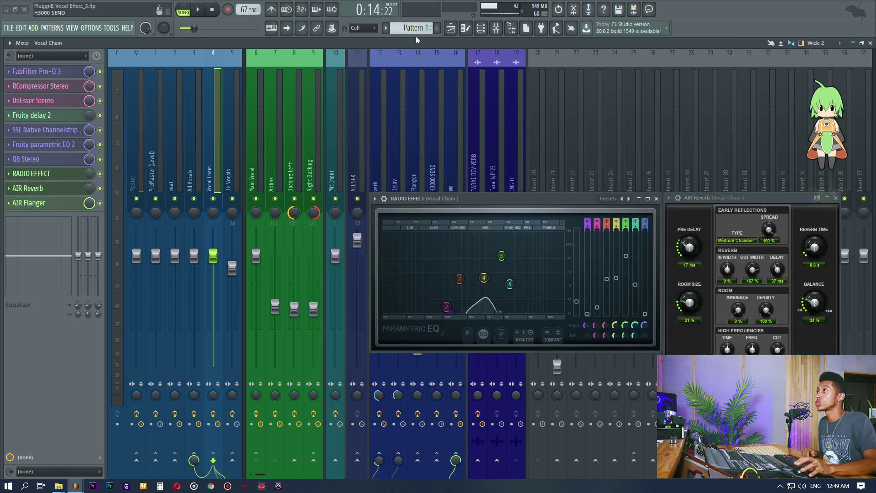
# - Play the playlist from just before bar 19, where the RADIO BYE BYE ! mix level automation rises
pyautogui.click(451, 29)
pyautogui.moveTo(437, 61); pyautogui.dragTo(672, 59)
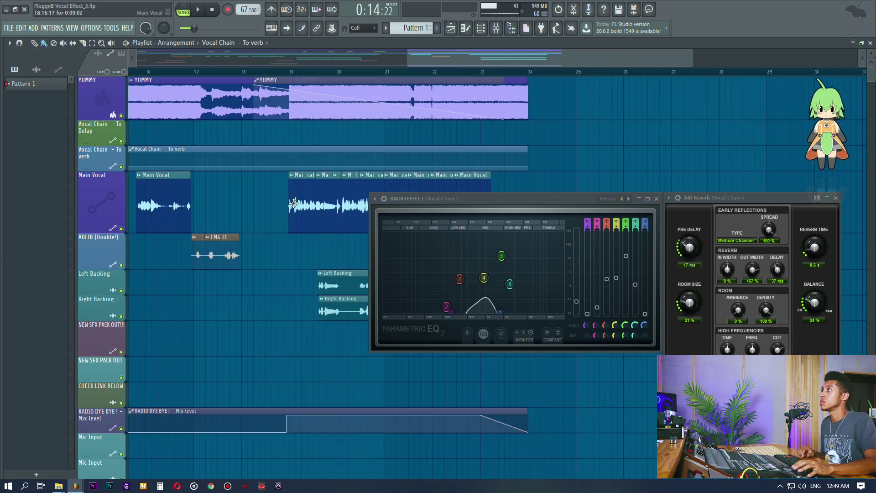
pyautogui.click(286, 72)
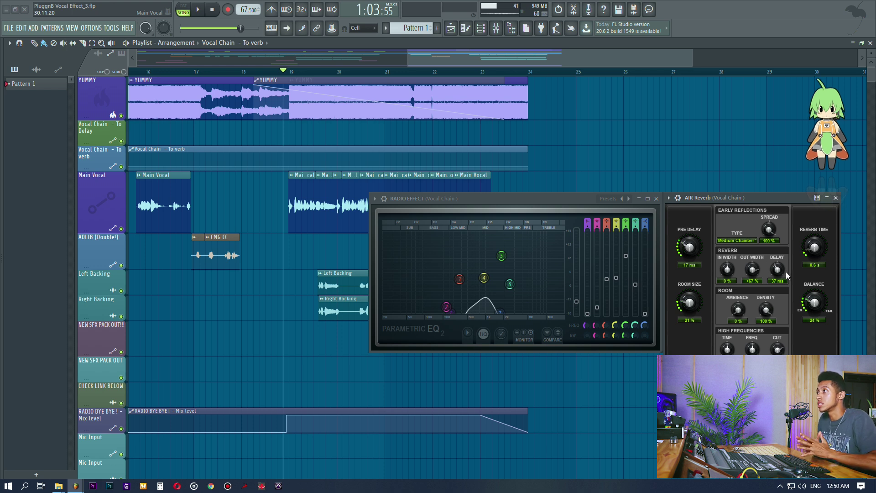
pyautogui.press('space')
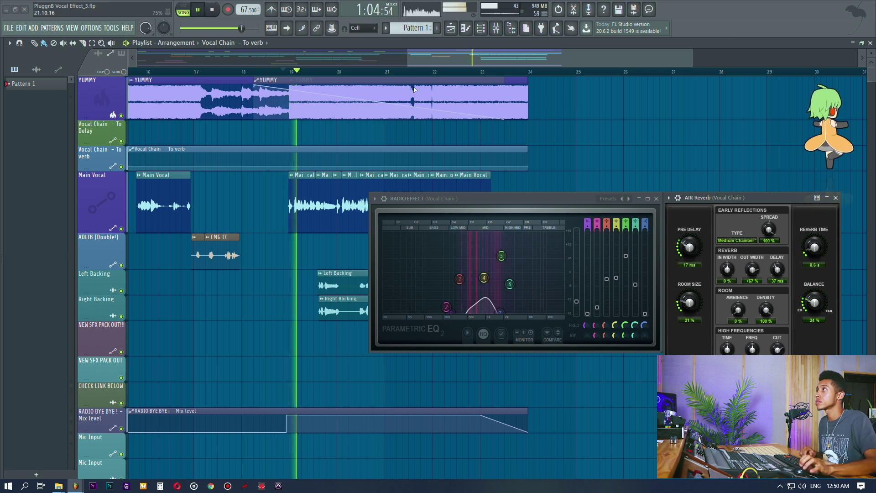
# - Mute the YUMMY, Left Backing and Right Backing playlist tracks and restart playback to isolate the main vocal
pyautogui.click(120, 115)
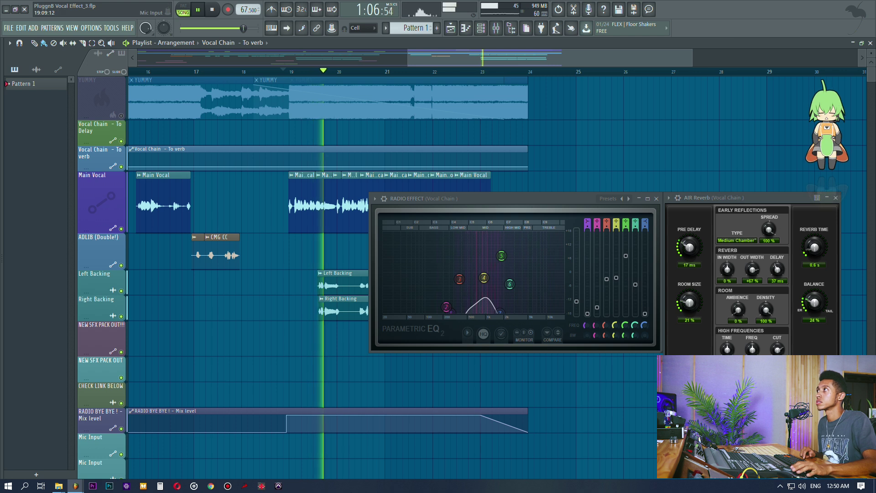
pyautogui.click(121, 291)
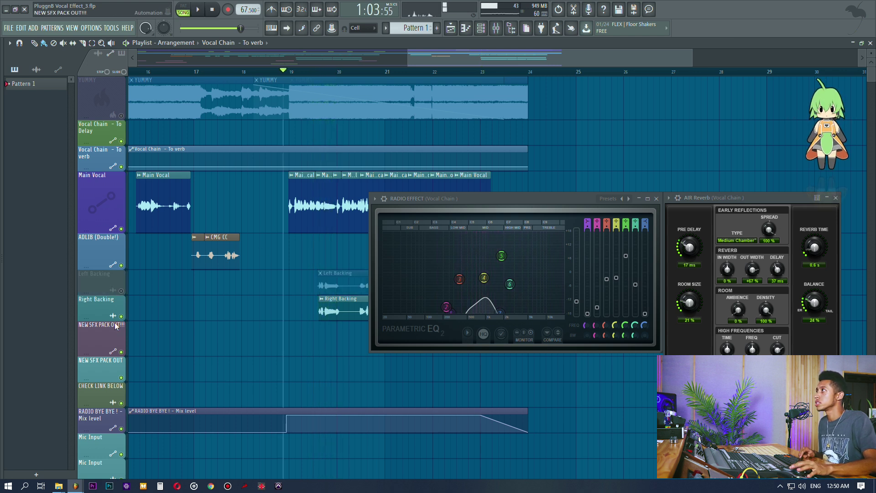
pyautogui.click(120, 316)
pyautogui.press('space')
pyautogui.press('space')
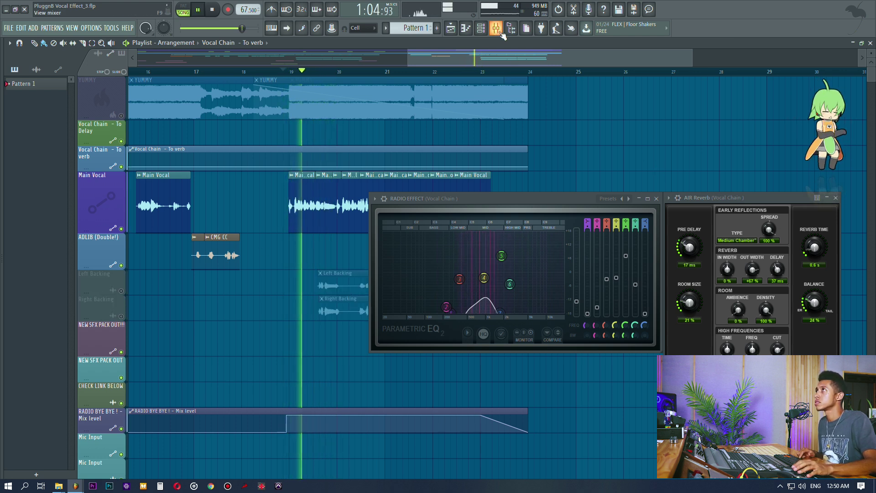
# - Bypass and re-enable AIR Reverb on the Vocal Chain track during playback to compare the sound, closing its window before stopping
pyautogui.press('F9')
pyautogui.click(100, 189)
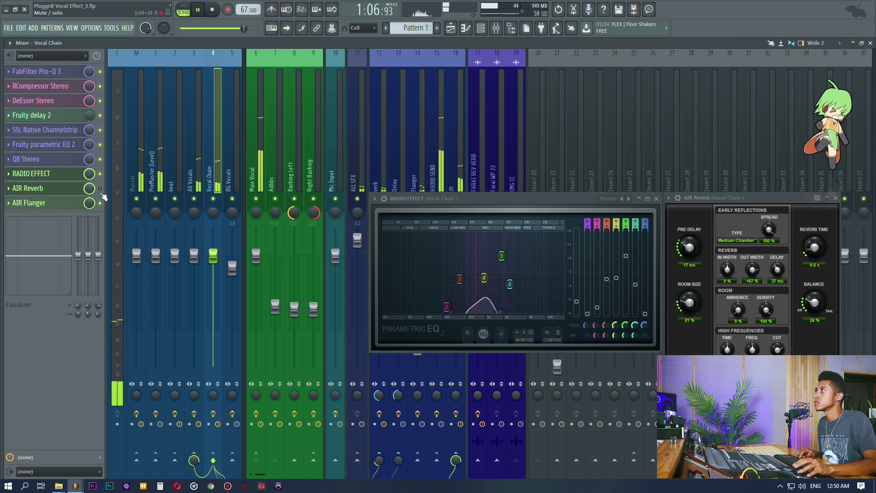
pyautogui.click(100, 189)
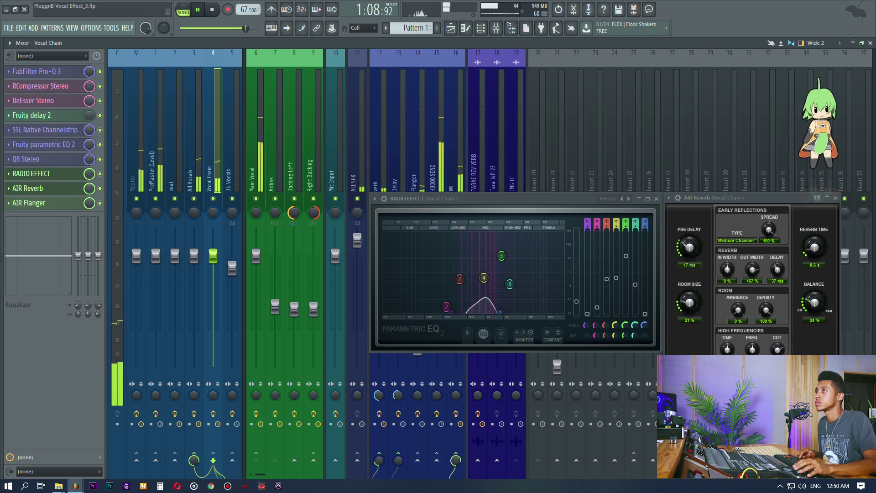
pyautogui.press('super+x')
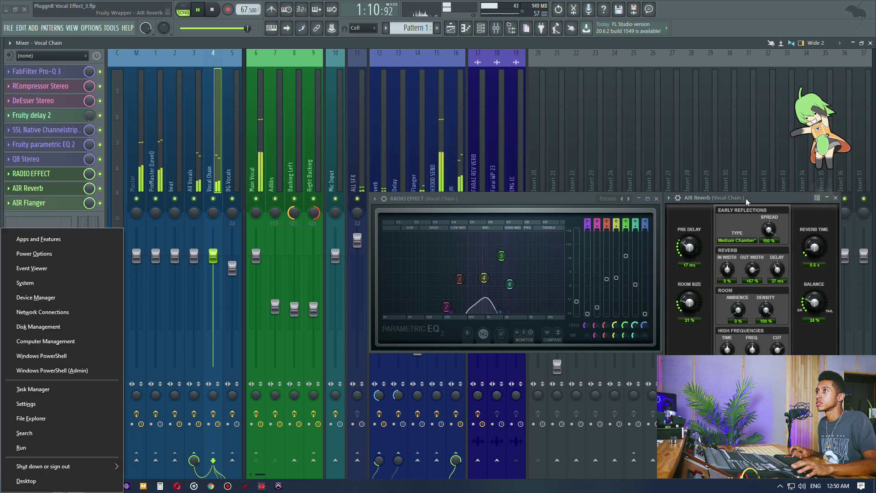
pyautogui.click(734, 202)
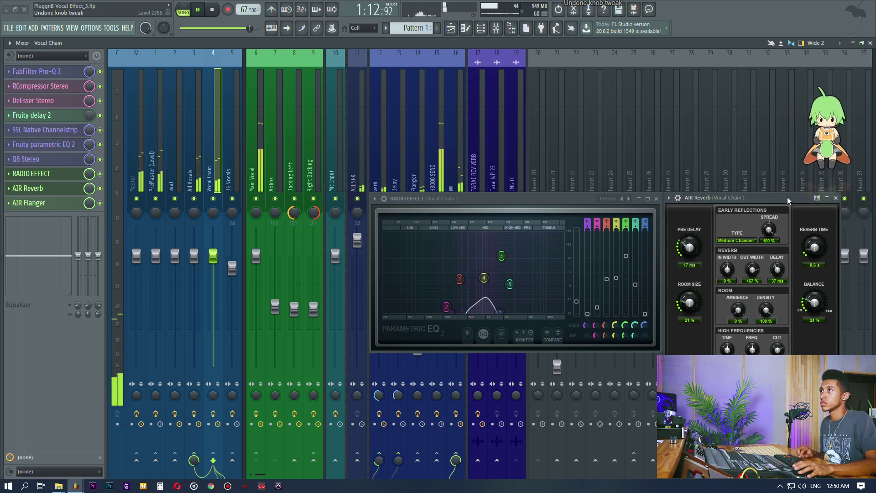
pyautogui.moveTo(787, 197); pyautogui.dragTo(731, 192)
pyautogui.click(771, 192)
pyautogui.click(773, 193)
pyautogui.click(779, 193)
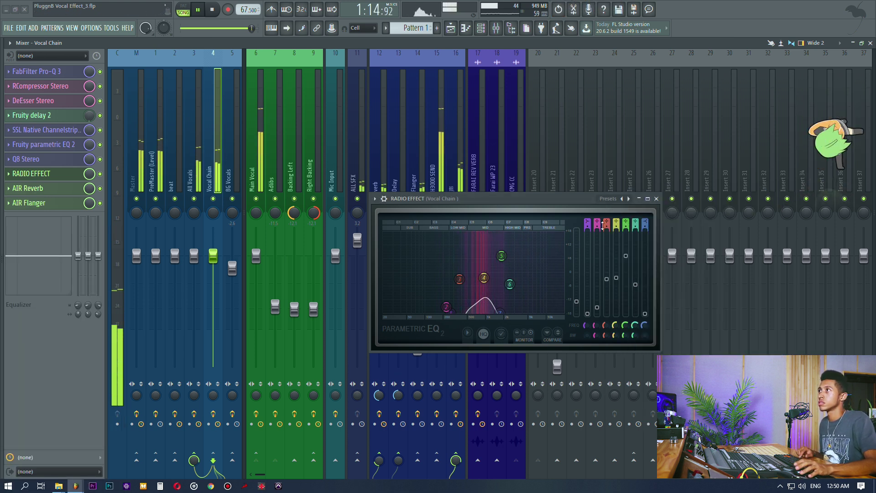
pyautogui.press('space')
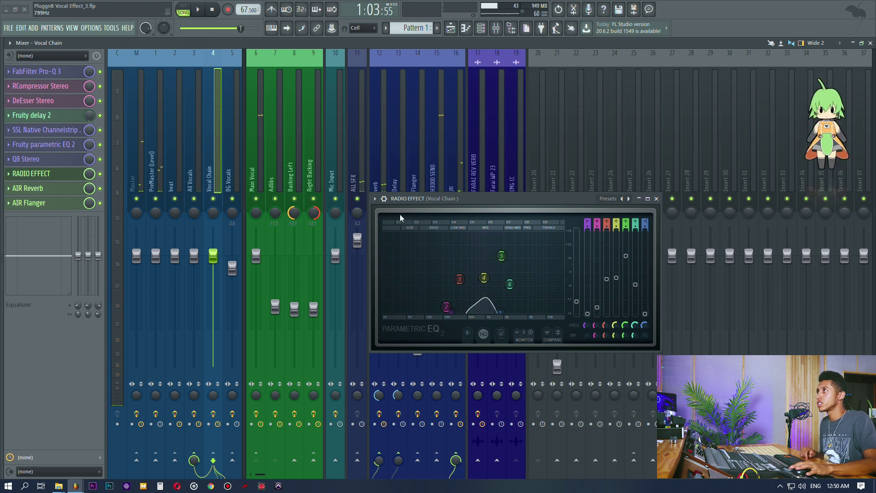
# - Point out the Old Telephone preset in the preset list of the RADIO EFFECT equalizer
pyautogui.click(375, 198)
pyautogui.moveTo(434, 234)
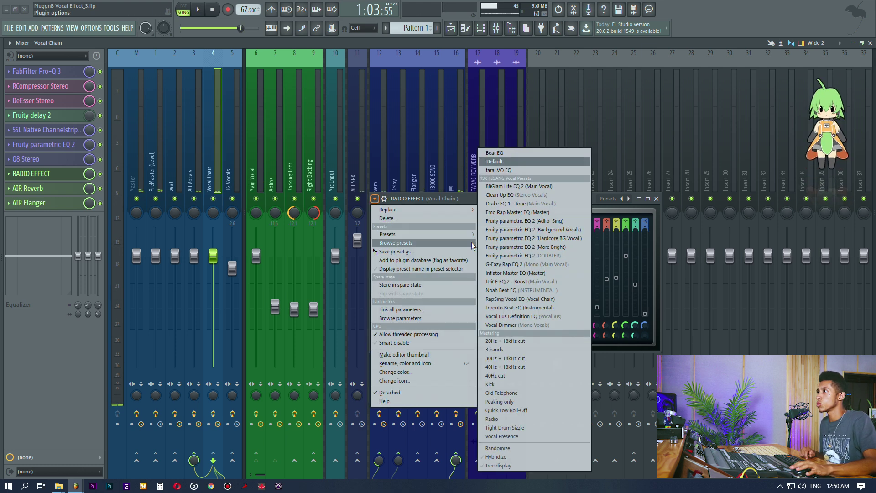
pyautogui.click(502, 393)
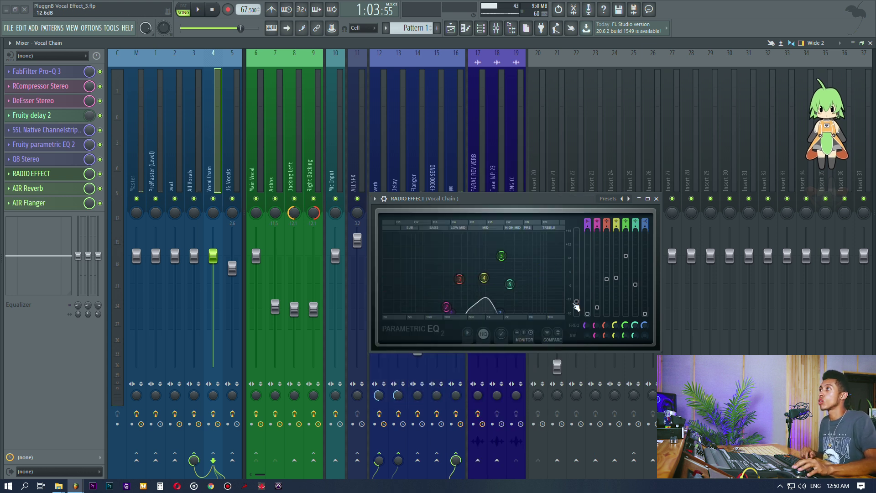
# - Unmute the YUMMY track in the playlist, close RADIO EFFECT and return to the mixer
pyautogui.click(451, 28)
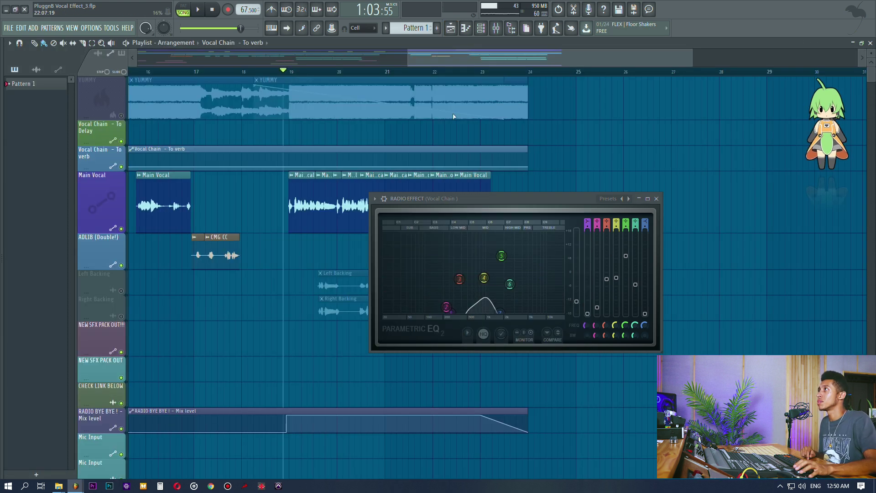
pyautogui.click(121, 116)
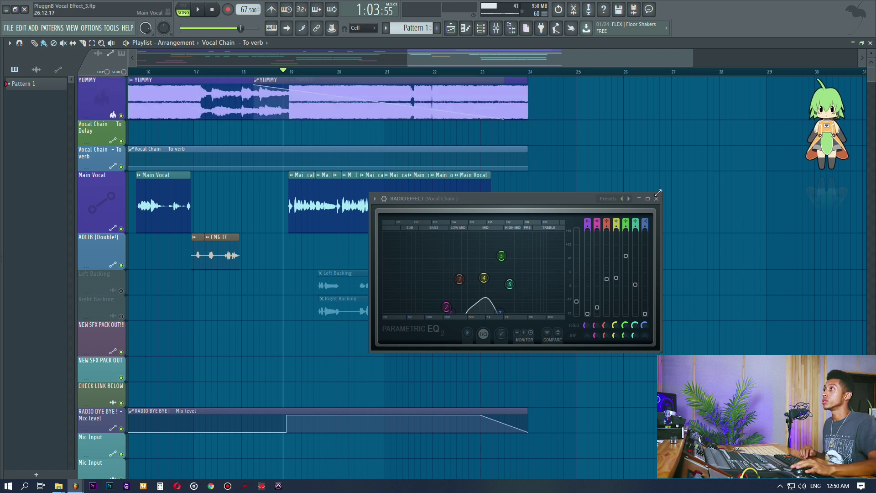
pyautogui.press('F9')
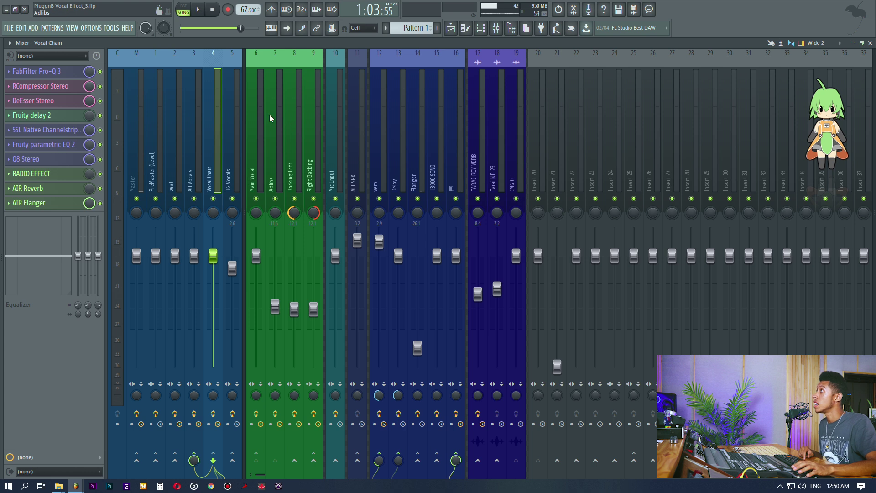
# - Open AIR Flanger on the Vocal Chain track, reposition its window to review the settings, and close it
pyautogui.click(32, 202)
pyautogui.moveTo(398, 120)
pyautogui.mouseDown()
pyautogui.moveTo(404, 137)
pyautogui.moveTo(410, 132)
pyautogui.mouseUp()
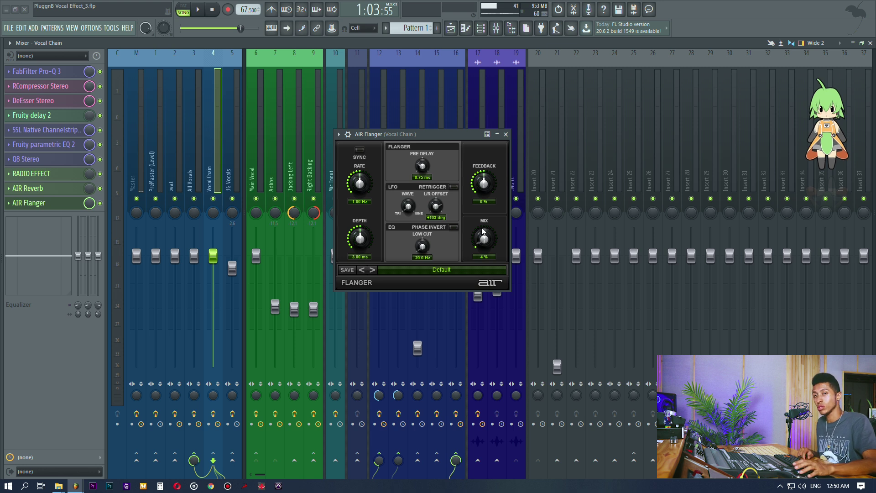
pyautogui.moveTo(409, 132); pyautogui.dragTo(387, 132)
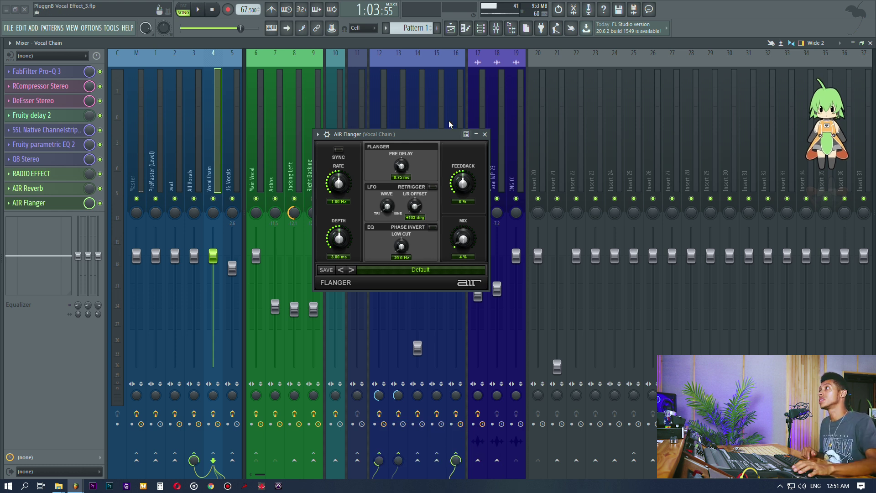
pyautogui.moveTo(416, 134); pyautogui.dragTo(424, 142)
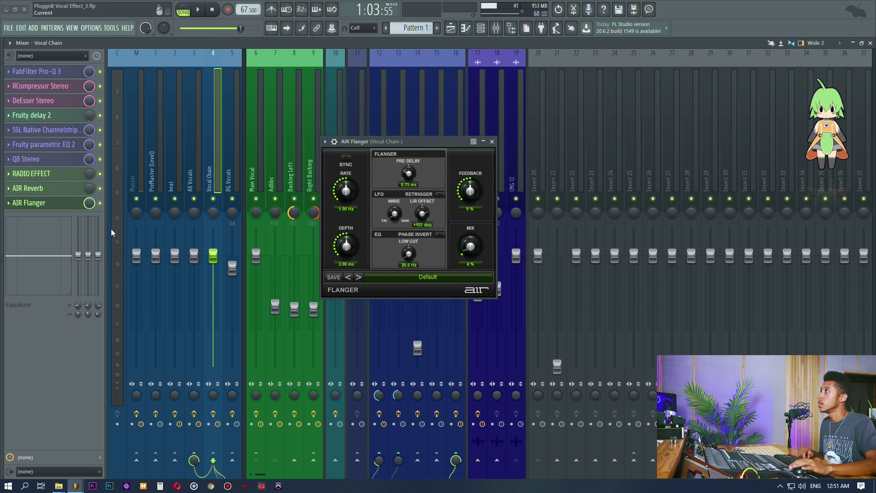
pyautogui.click(52, 203)
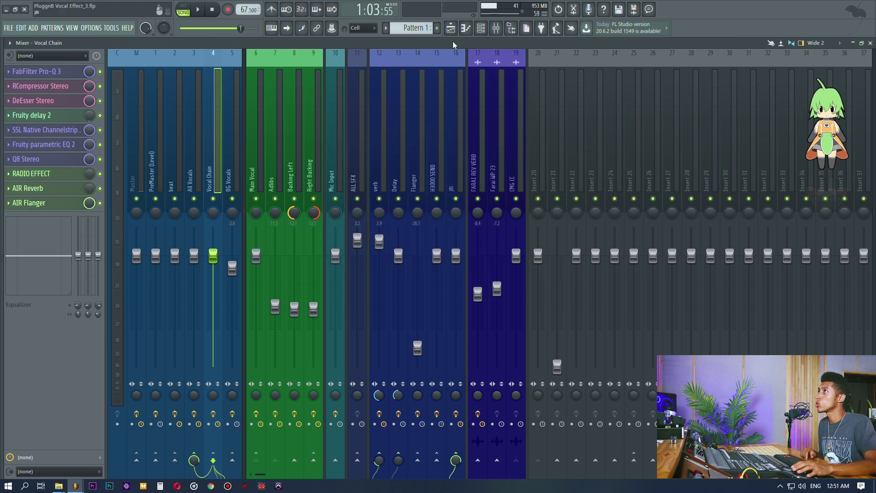
# - Unmute the Left Backing and Right Backing tracks in the playlist
pyautogui.click(451, 29)
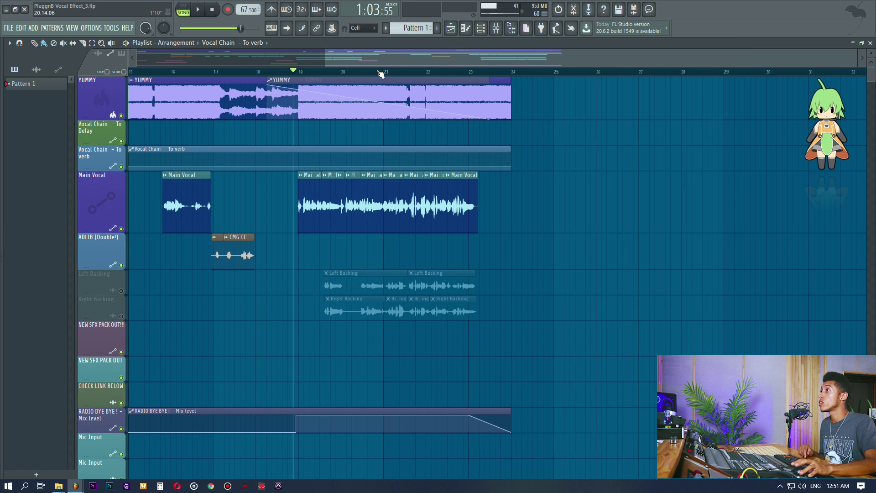
pyautogui.scroll(-5, 380, 74)
pyautogui.click(121, 291)
pyautogui.click(122, 316)
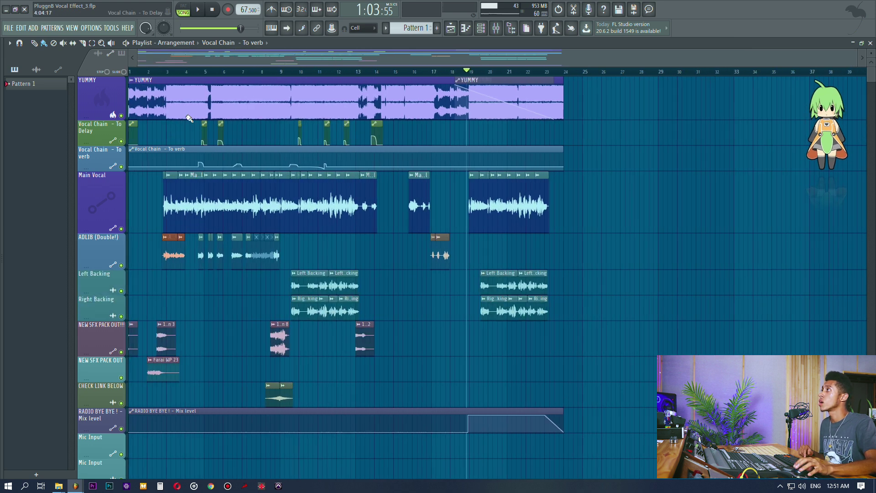
# - Solo the ADLIB (Double!) track and play the adlibs from about 0:13
pyautogui.click(157, 70)
pyautogui.scroll(6, 161, 72)
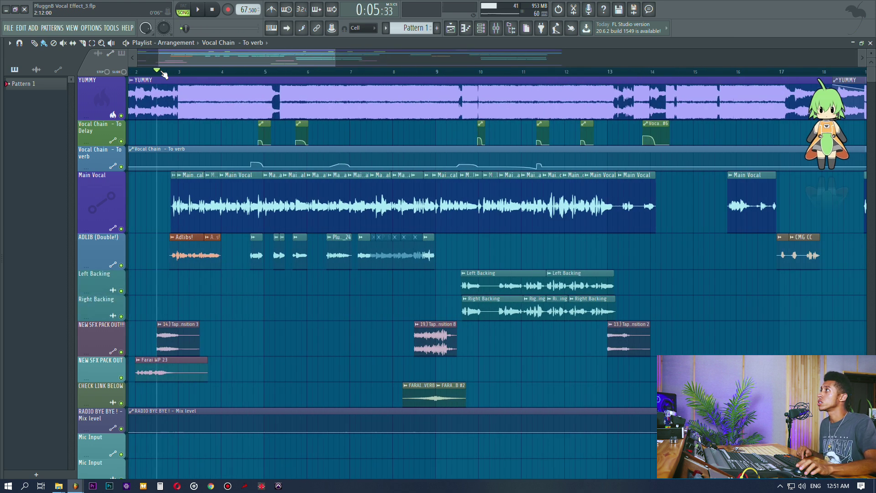
pyautogui.click(325, 70)
pyautogui.rightClick(121, 265)
pyautogui.press('space')
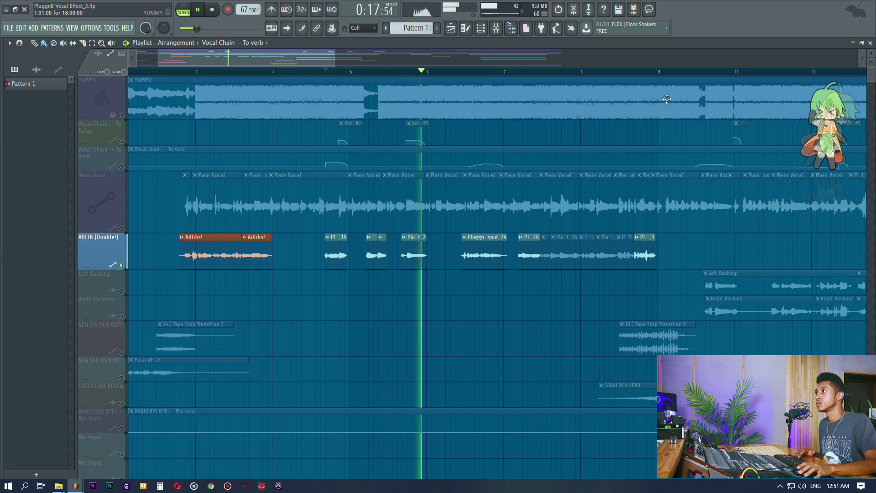
# - Open Fruity parametric EQ 2, Soundgoodizer, Fruity Flangus and Fruity PanOMatic on the Adlibs mixer track during playback
pyautogui.click(505, 28)
pyautogui.click(262, 152)
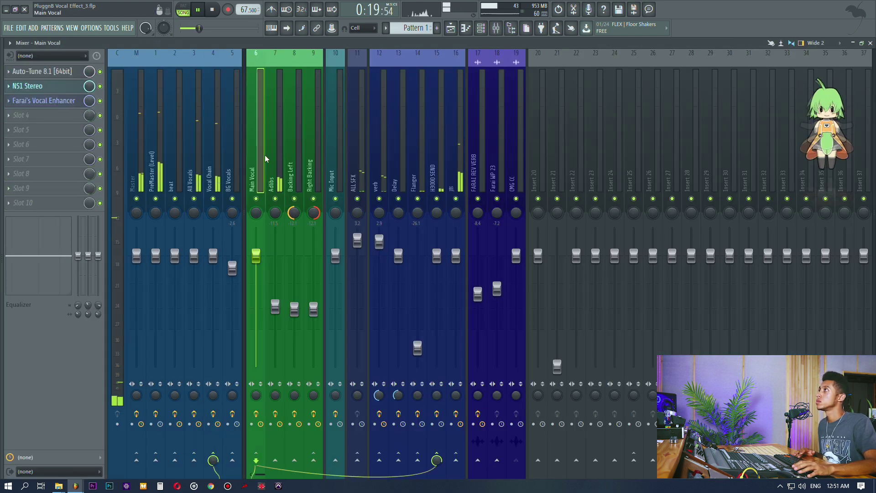
pyautogui.click(272, 155)
pyautogui.click(61, 102)
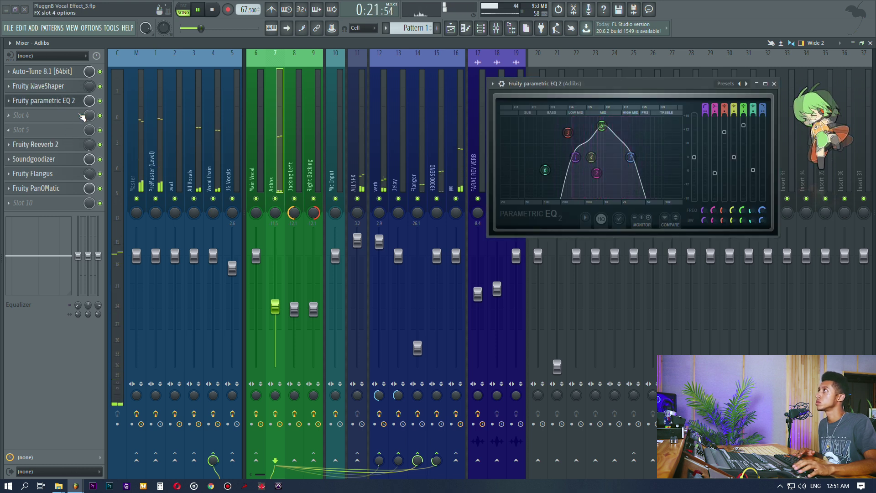
pyautogui.click(50, 160)
pyautogui.click(34, 173)
pyautogui.click(36, 188)
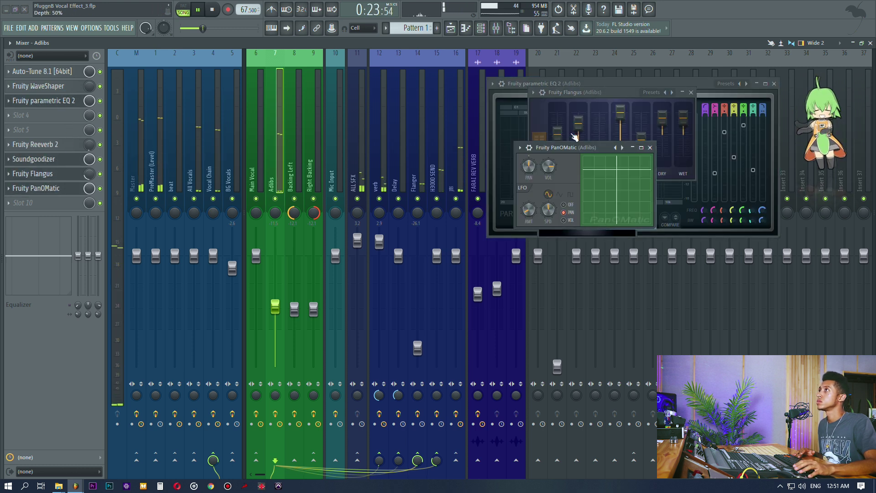
# - Spread out the PanOMatic, Flangus and Soundgoodizer windows so all the Adlibs plugin settings can be reviewed together
pyautogui.moveTo(569, 147); pyautogui.dragTo(718, 281)
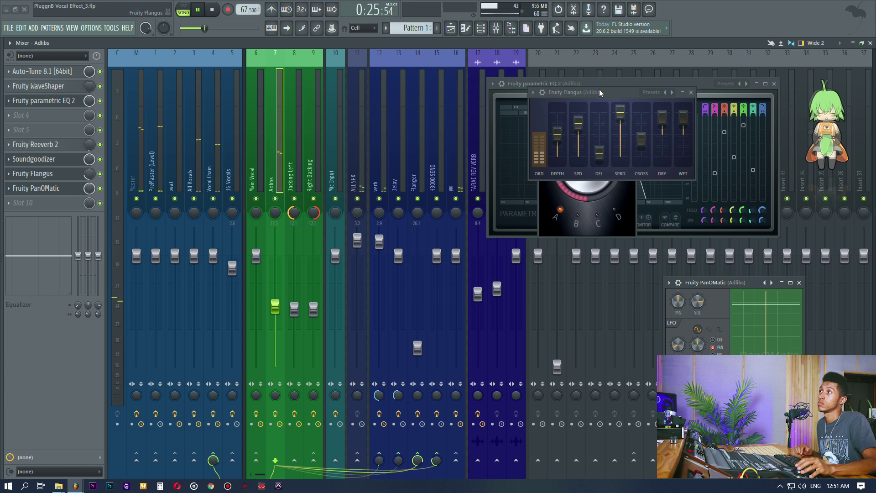
pyautogui.moveTo(600, 93); pyautogui.dragTo(559, 281)
pyautogui.moveTo(576, 97); pyautogui.dragTo(397, 242)
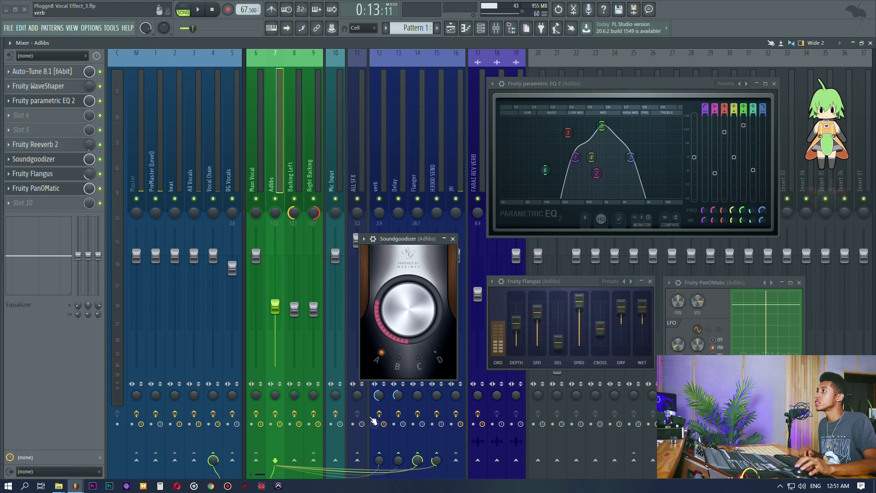
# - Review the SP2016 Reverb settings on the verb send track and close its window
pyautogui.click(378, 162)
pyautogui.click(46, 73)
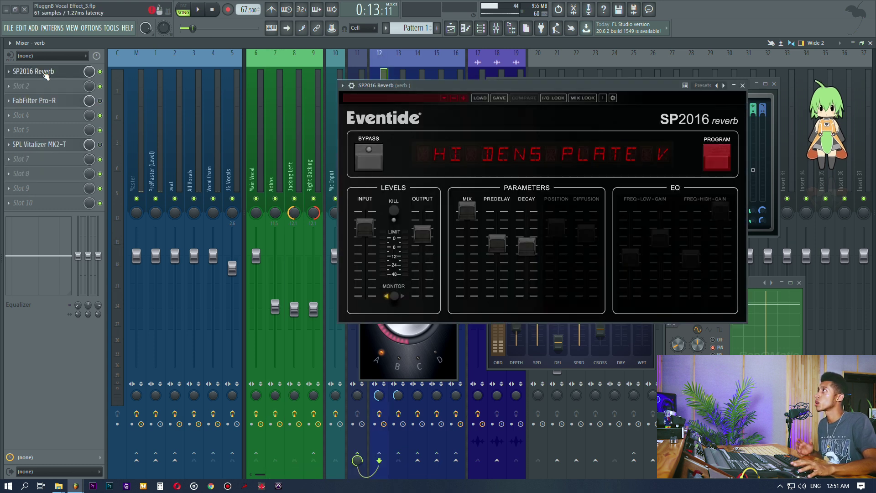
pyautogui.click(45, 72)
pyautogui.click(53, 76)
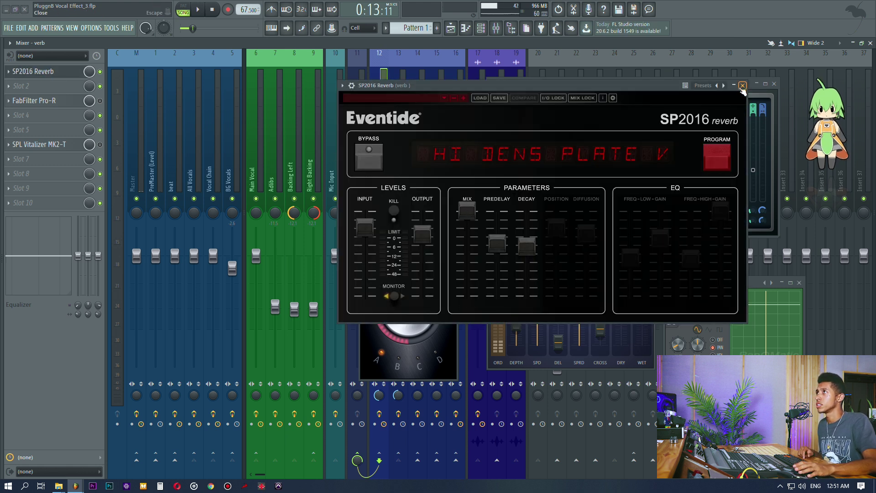
pyautogui.click(742, 86)
# - Close the PanOMatic, Flangus, Soundgoodizer and parametric EQ 2 windows of the Adlibs track
pyautogui.click(799, 283)
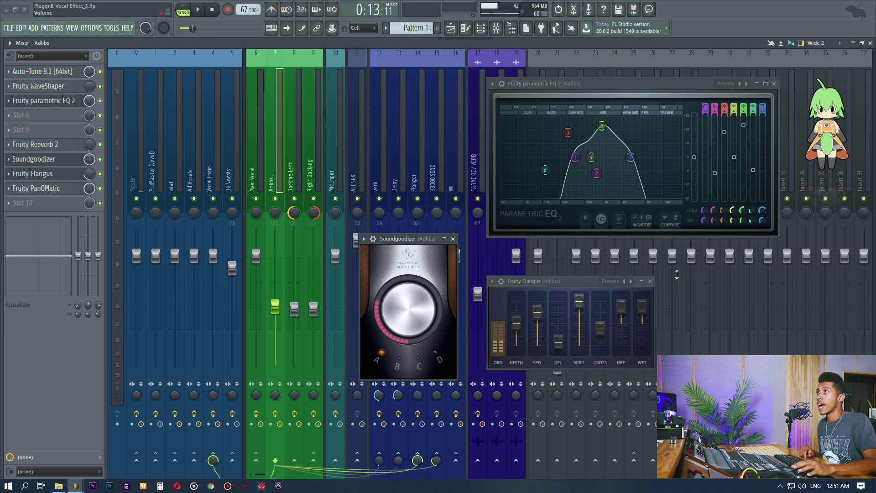
pyautogui.click(650, 281)
pyautogui.click(452, 239)
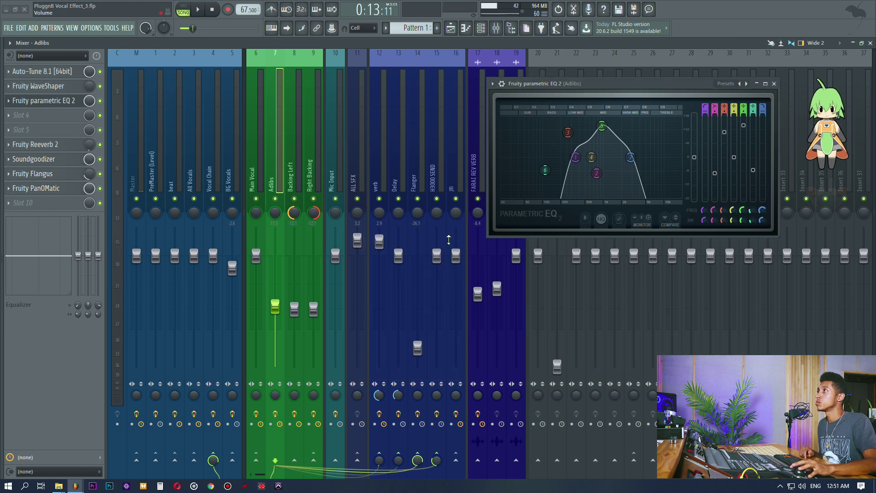
pyautogui.click(771, 83)
# - Unmute the Right Backing and Left Backing tracks in the playlist and move the playhead to the start of their clips
pyautogui.click(450, 27)
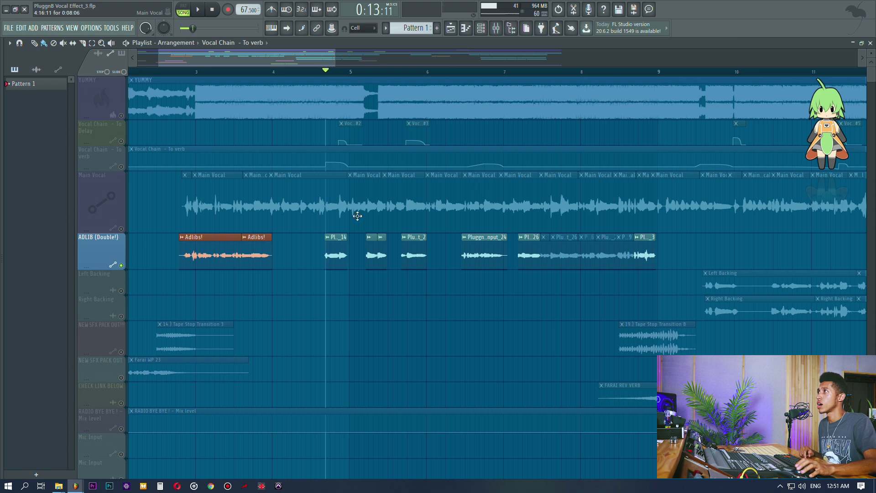
pyautogui.click(121, 317)
pyautogui.click(121, 291)
pyautogui.click(701, 71)
pyautogui.moveTo(287, 58); pyautogui.dragTo(327, 58)
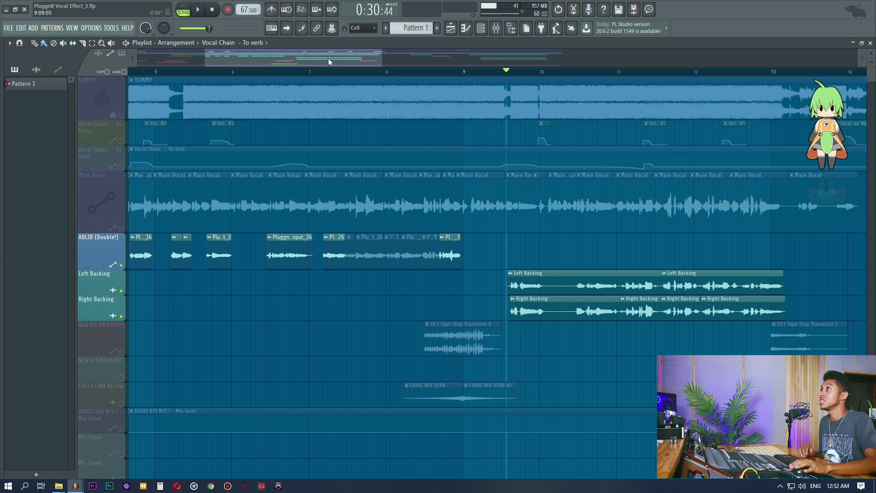
# - Review the Backing Left and Right Backing mixer tracks with their panning, and play the backing vocals
pyautogui.click(496, 29)
pyautogui.click(288, 150)
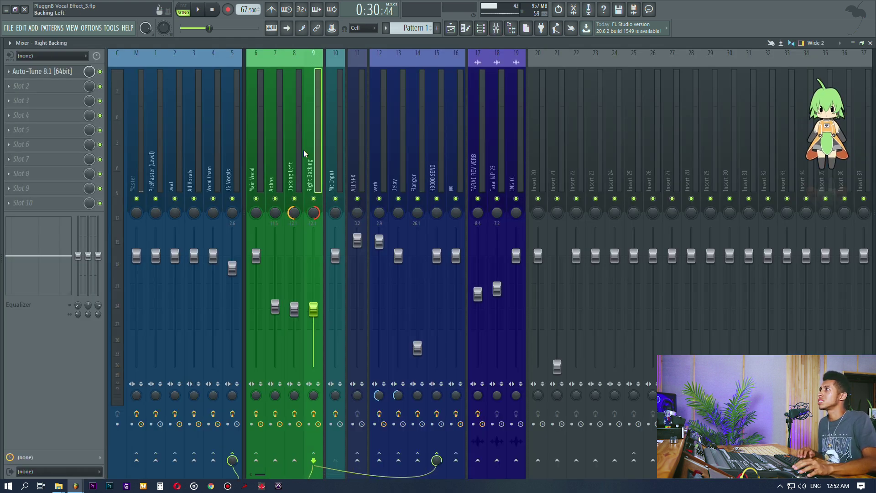
pyautogui.click(313, 219)
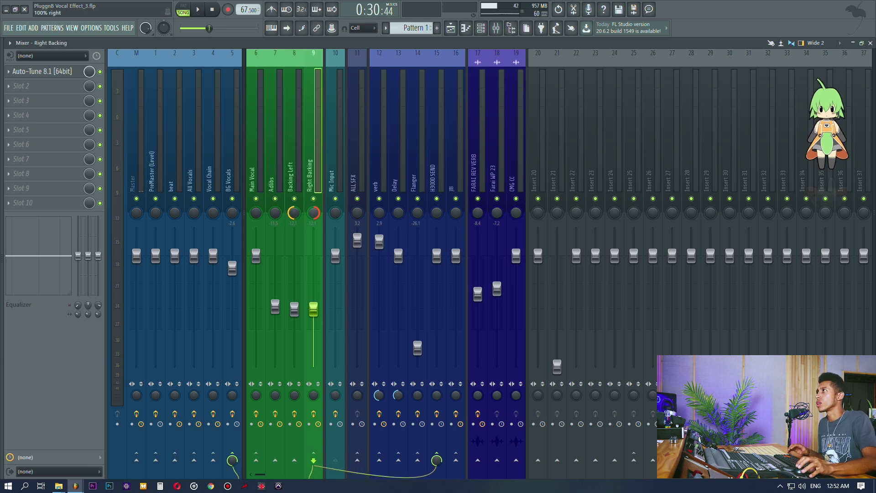
pyautogui.press('space')
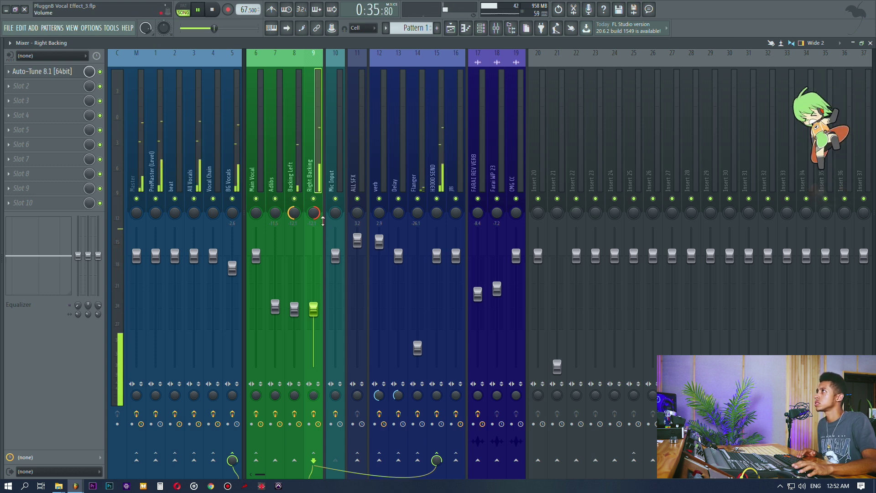
# - Open DeEsser Stereo on the BG Vocals track, stop playback to review its settings, and close it
pyautogui.click(237, 144)
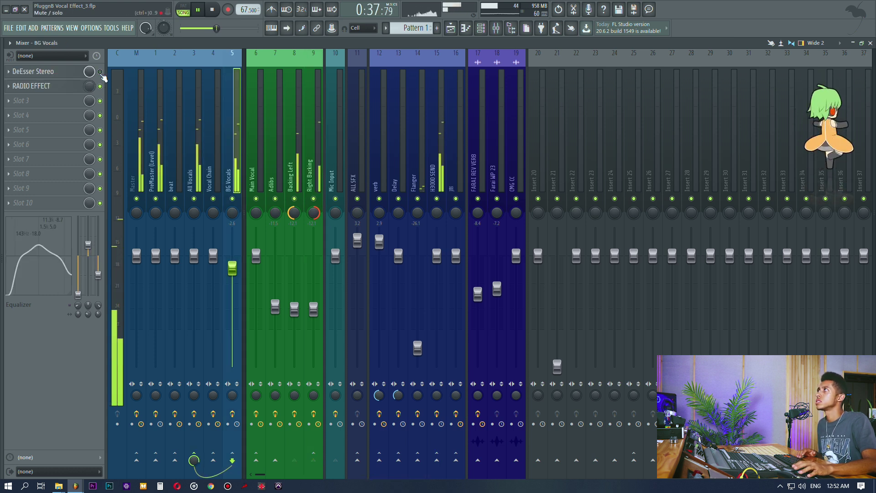
pyautogui.click(33, 71)
pyautogui.press('space')
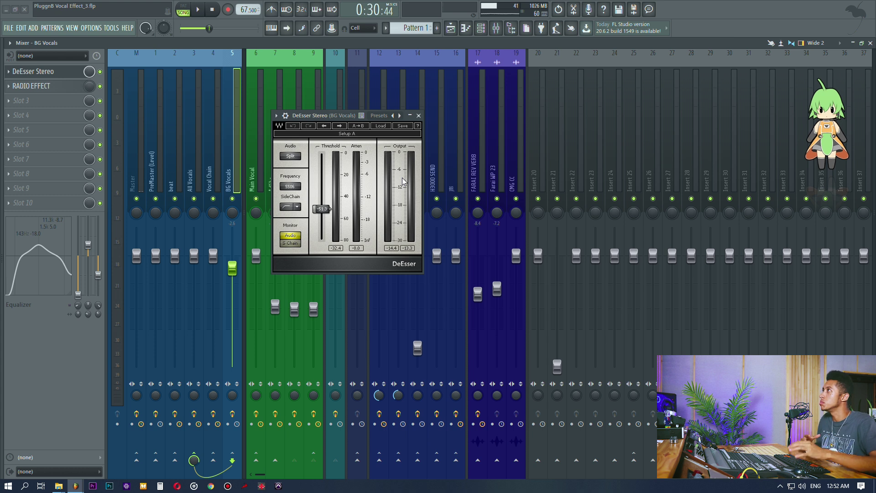
pyautogui.click(418, 116)
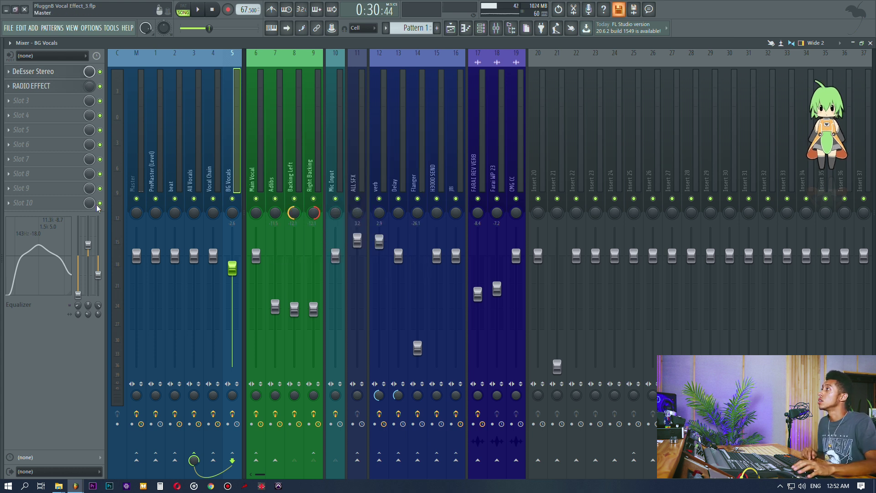
# - Unmute all the playlist tracks again and select the YUMMY beat clip
pyautogui.press('F5')
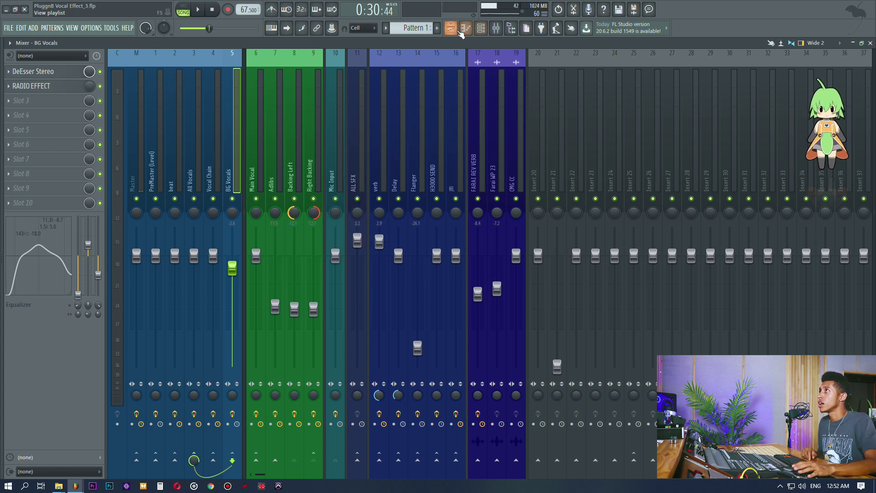
pyautogui.scroll(-4, 416, 74)
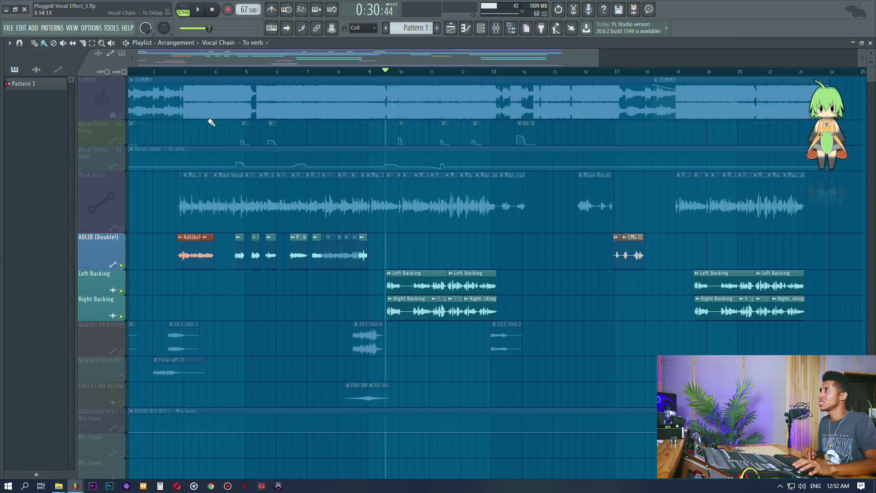
pyautogui.rightClick(121, 116)
pyautogui.rightClick(121, 116)
pyautogui.click(184, 80)
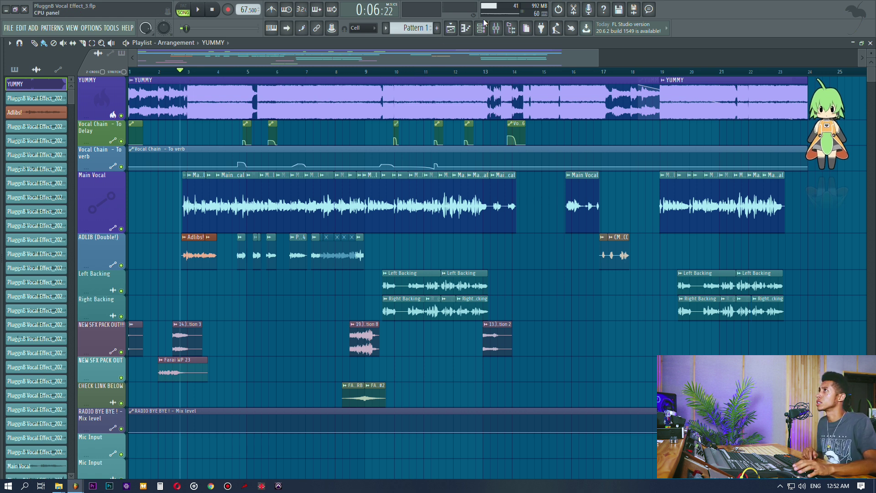
# - Open SSL Native Channelstrip on the beat mixer track to review its settings
pyautogui.click(496, 28)
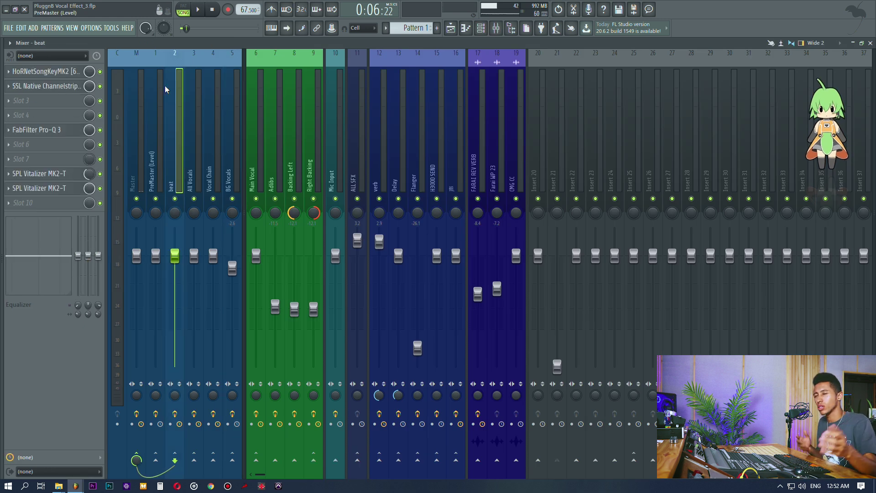
pyautogui.click(67, 86)
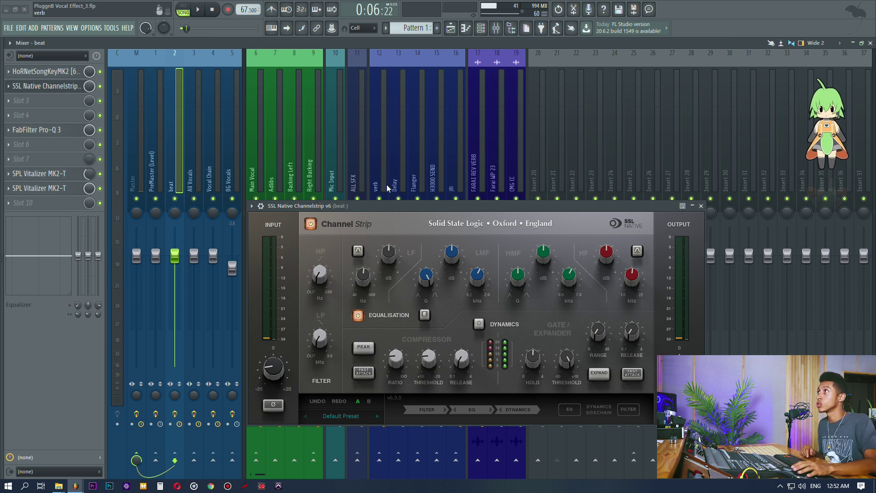
# - Enlarge and solo the YUMMY track in the playlist, and audition the beat from about 0:41 before stopping
pyautogui.click(458, 26)
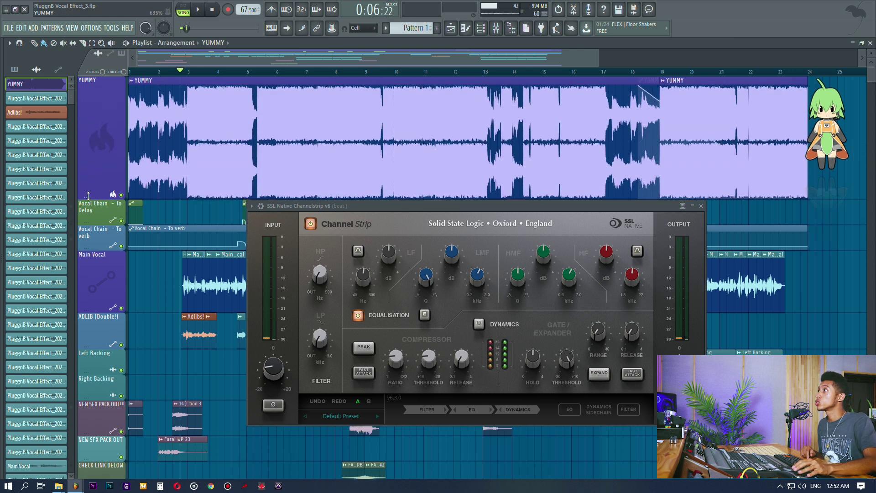
pyautogui.click(188, 71)
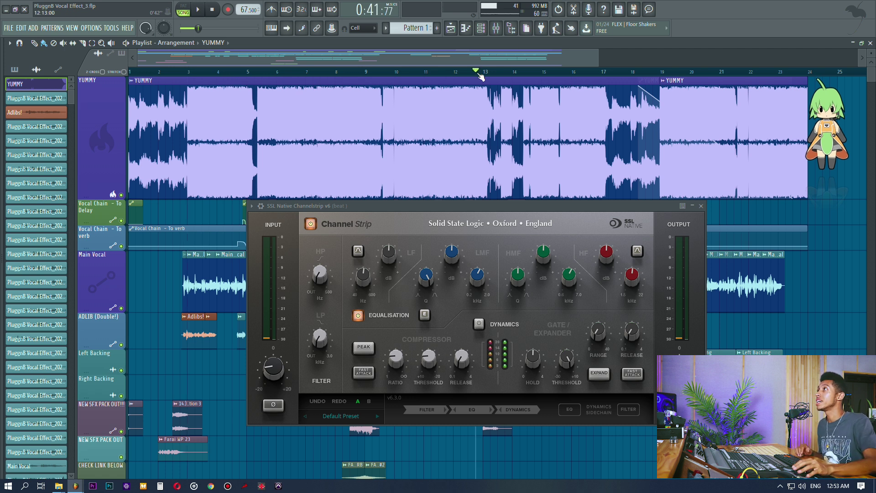
pyautogui.scroll(3, 478, 73)
pyautogui.rightClick(122, 196)
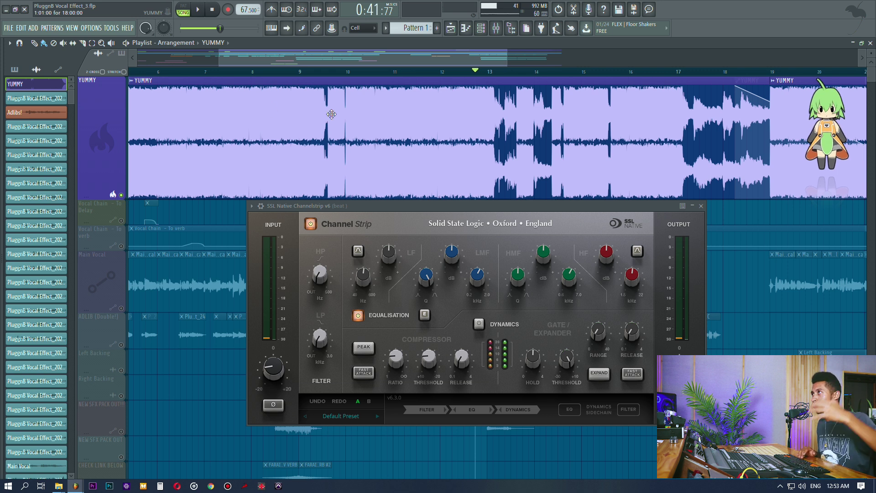
pyautogui.press('space')
pyautogui.press('space')
pyautogui.press('space')
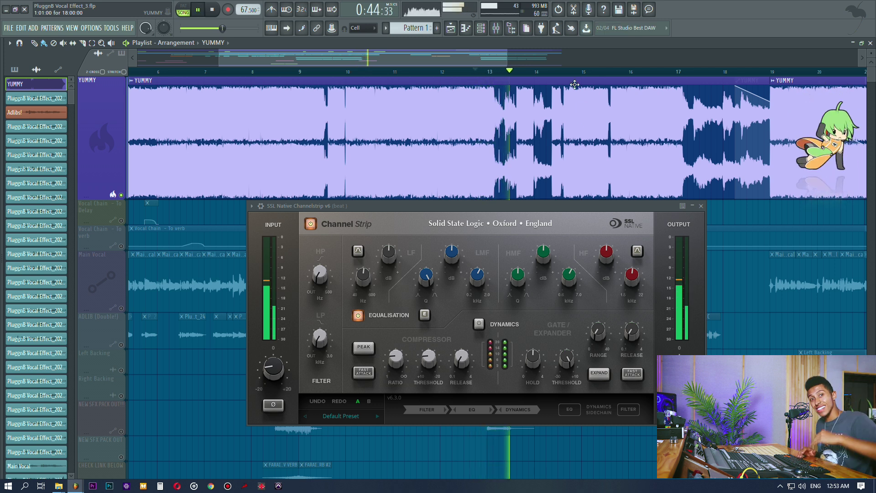
pyautogui.press('space')
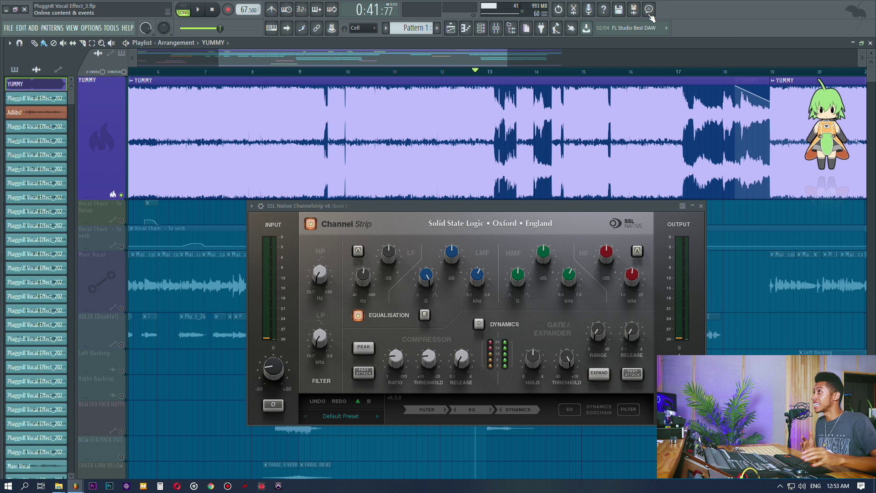
# - Close the SSL channel strip, open FabFilter Pro-Q 3 on the beat mixer track and reposition its window
pyautogui.click(701, 206)
pyautogui.press('F9')
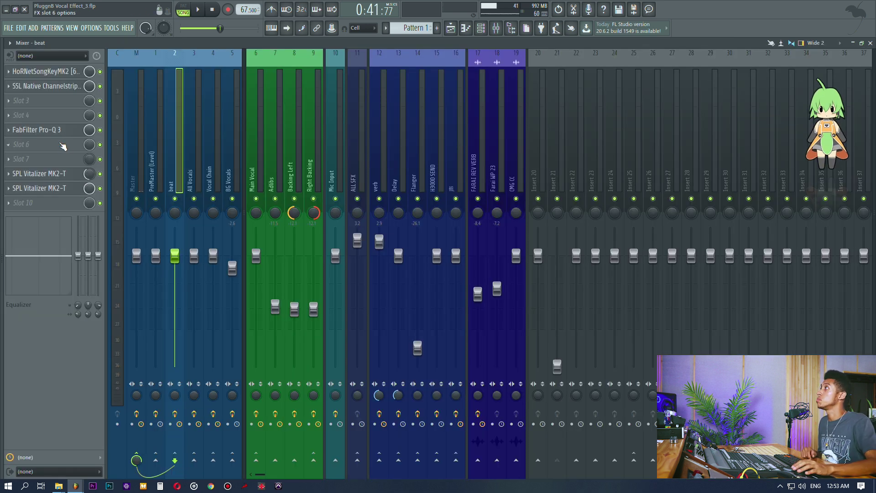
pyautogui.click(452, 28)
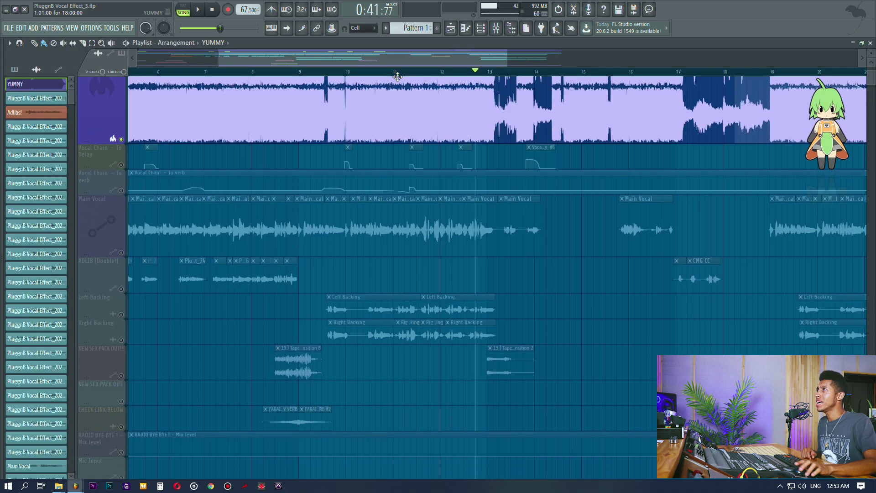
pyautogui.press('F9')
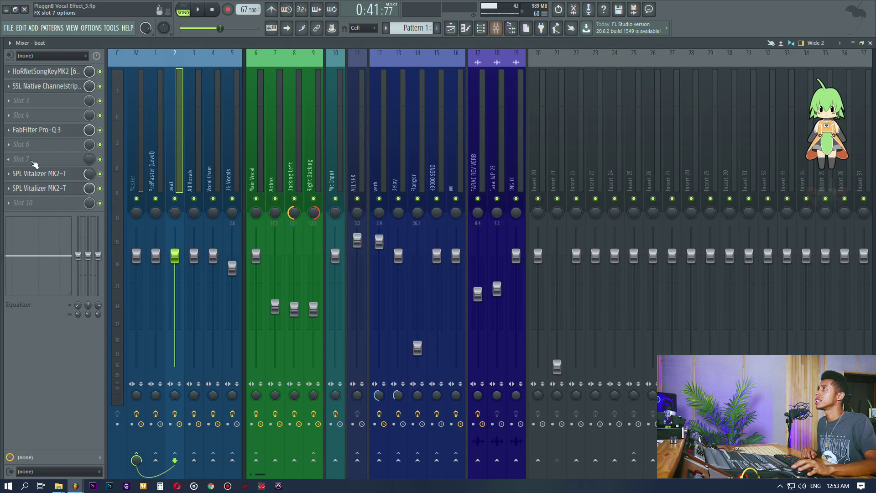
pyautogui.click(44, 133)
pyautogui.moveTo(570, 122); pyautogui.dragTo(494, 119)
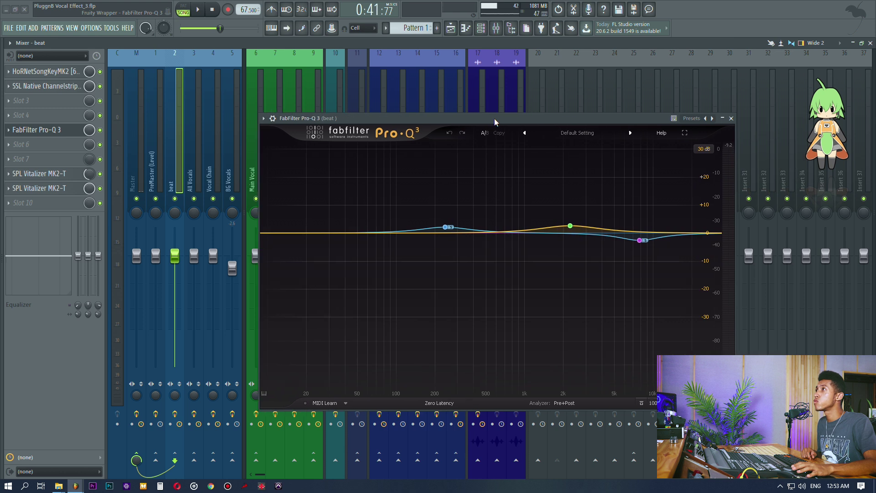
# - Set the Pro-Q 3 display range to 12 dB and inspect the bands around 2263.5 Hz and 240.78 Hz
pyautogui.click(704, 148)
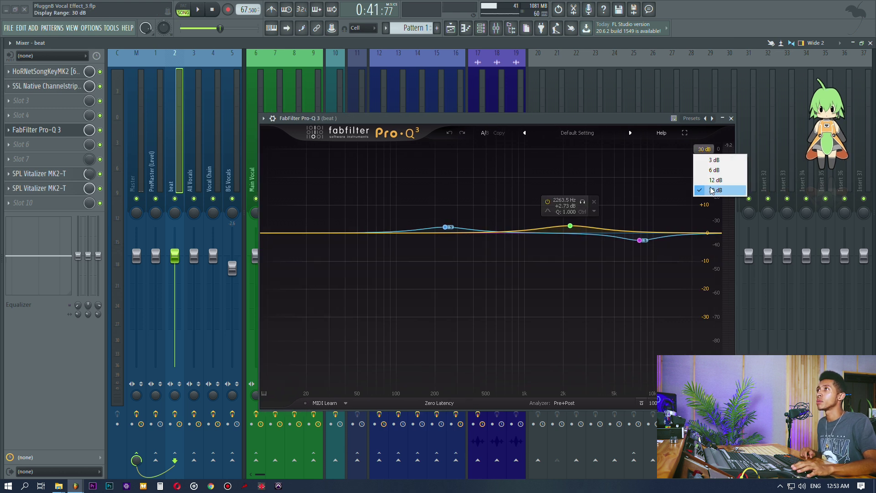
pyautogui.click(714, 181)
pyautogui.moveTo(571, 213)
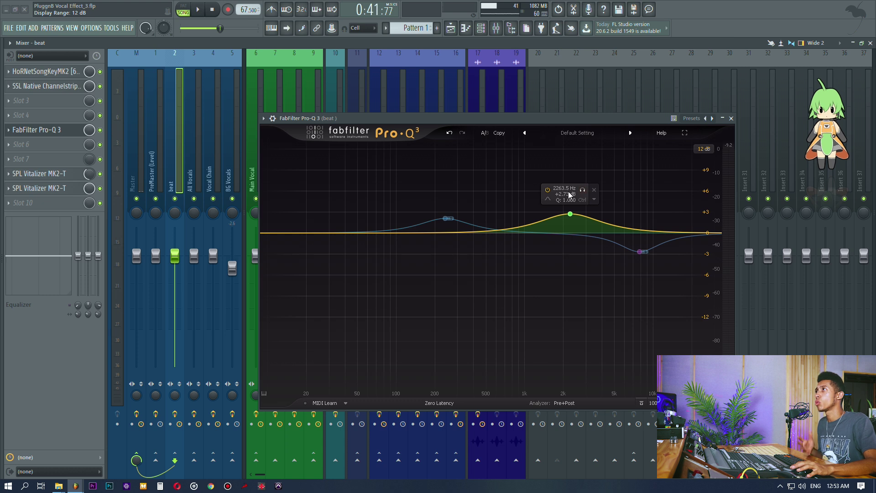
pyautogui.moveTo(448, 219)
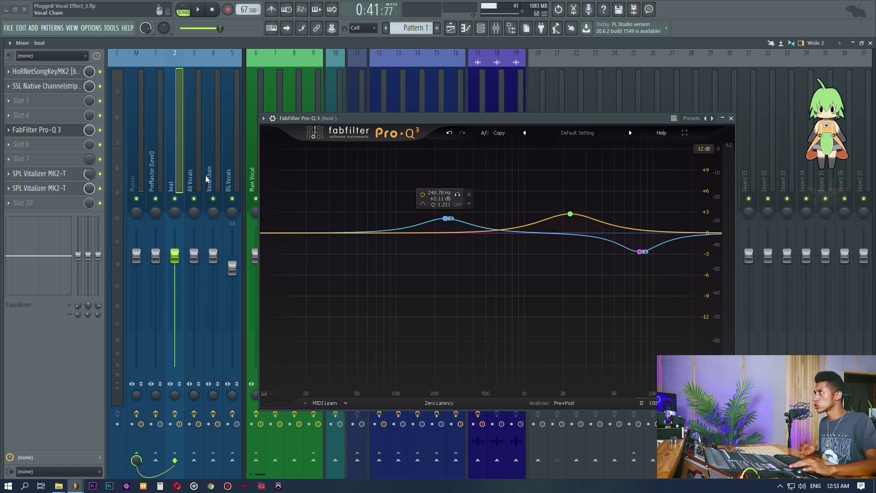
# - Show the playlist and play the beat with the EQ's 240.78 Hz band soloed and unsoloed, ending with playback stopped
pyautogui.press('F5')
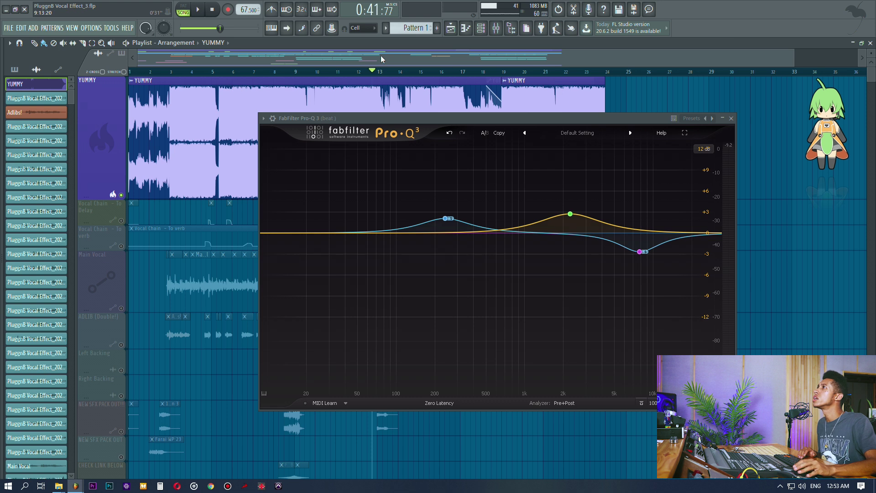
pyautogui.press('space')
pyautogui.click(457, 195)
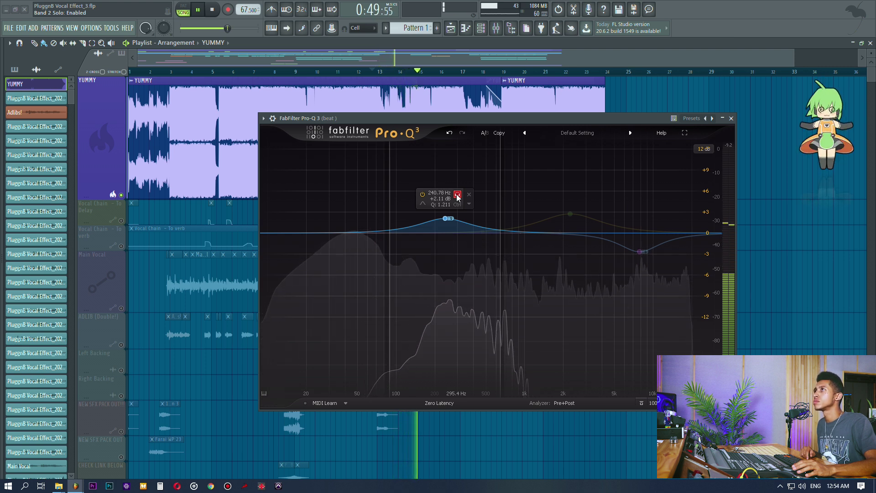
pyautogui.click(456, 193)
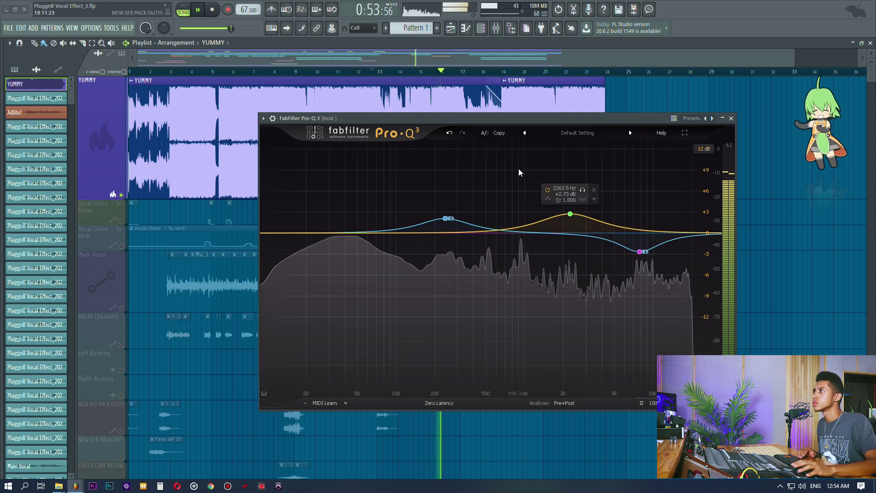
pyautogui.press('space')
# - Audition the beat with the EQ's 2263.5 Hz band soloed and unsoloed, return to the mixer and stop playback
pyautogui.click(456, 194)
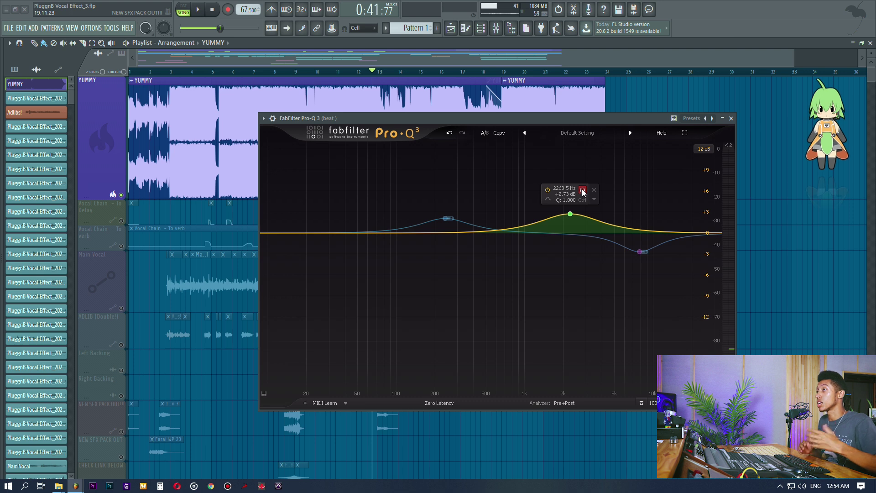
pyautogui.click(582, 190)
pyautogui.press('space')
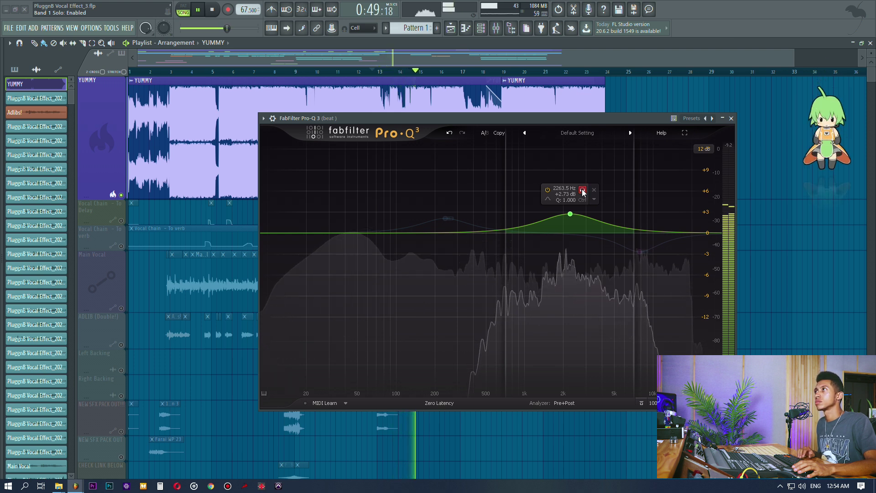
pyautogui.click(582, 190)
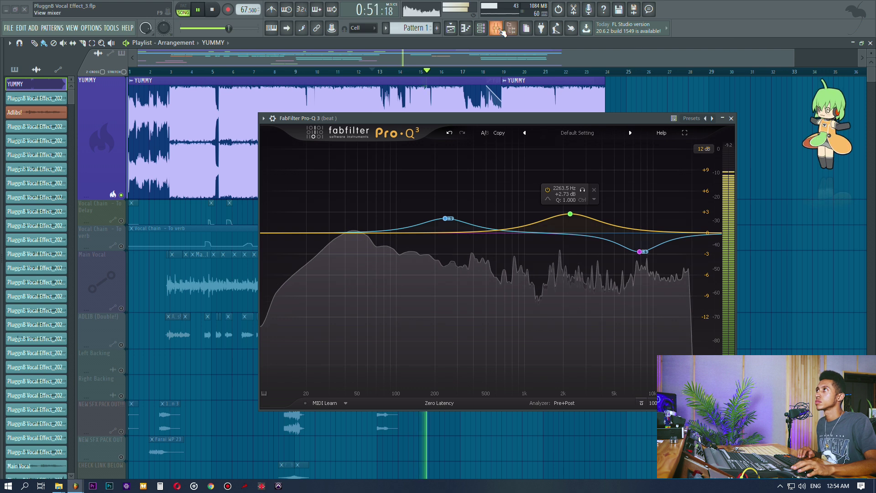
pyautogui.press('F9')
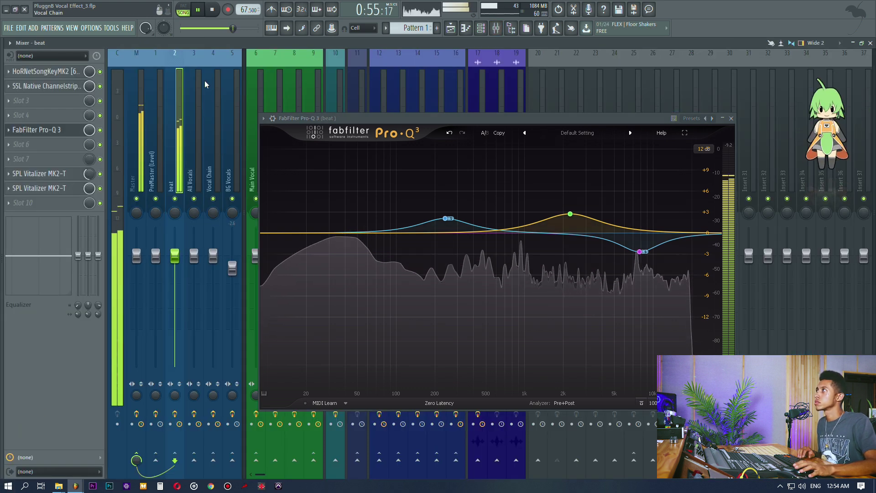
pyautogui.press('space')
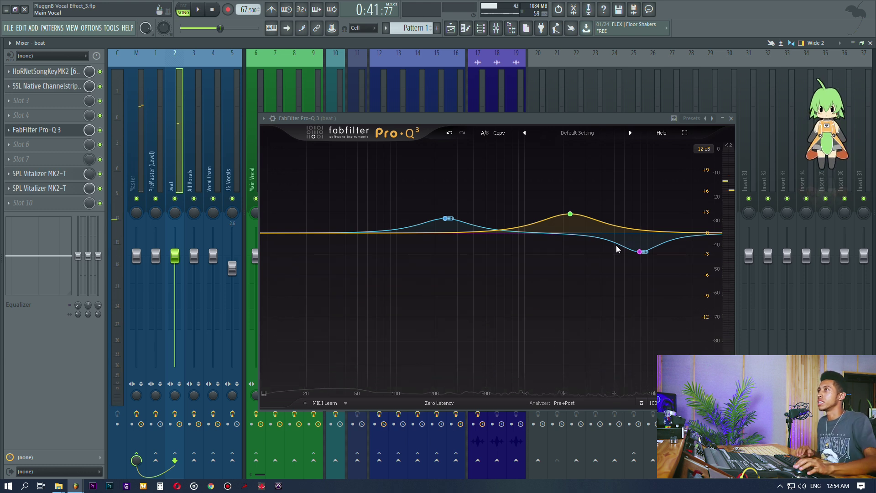
# - Audition the EQ's 7845.9 Hz band in solo on the beat, stop playback and close FabFilter Pro-Q 3
pyautogui.press('space')
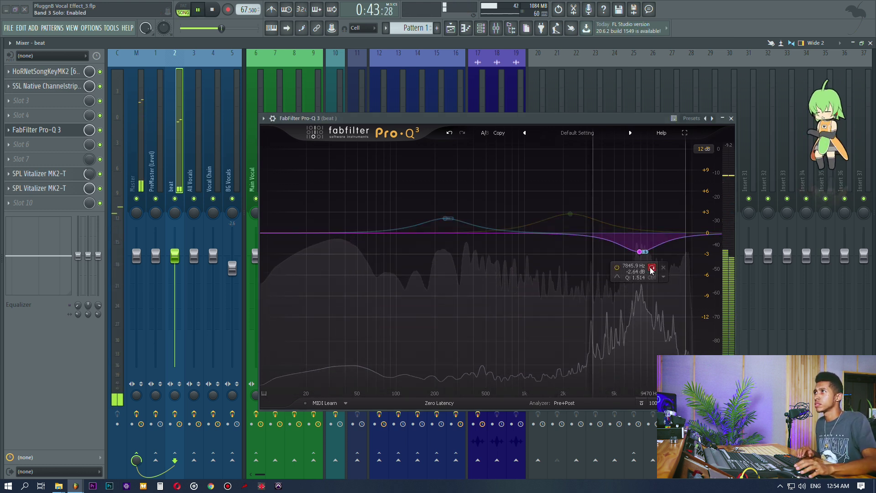
pyautogui.press('space')
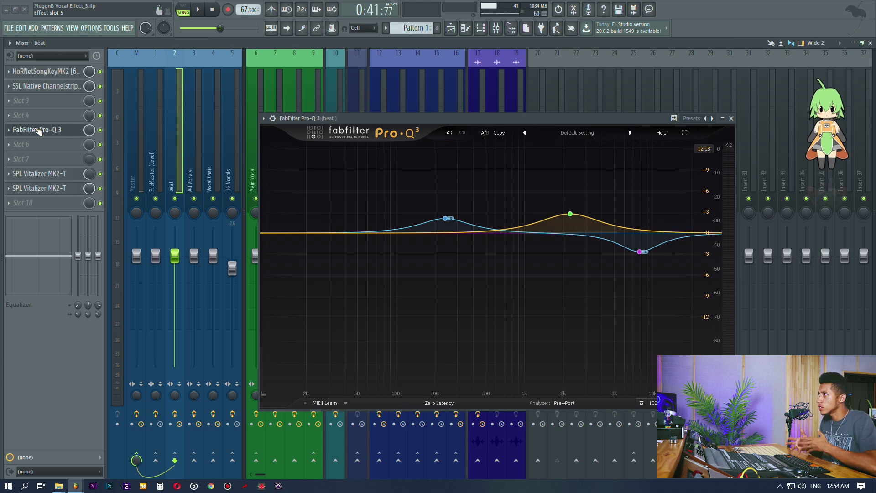
pyautogui.click(39, 130)
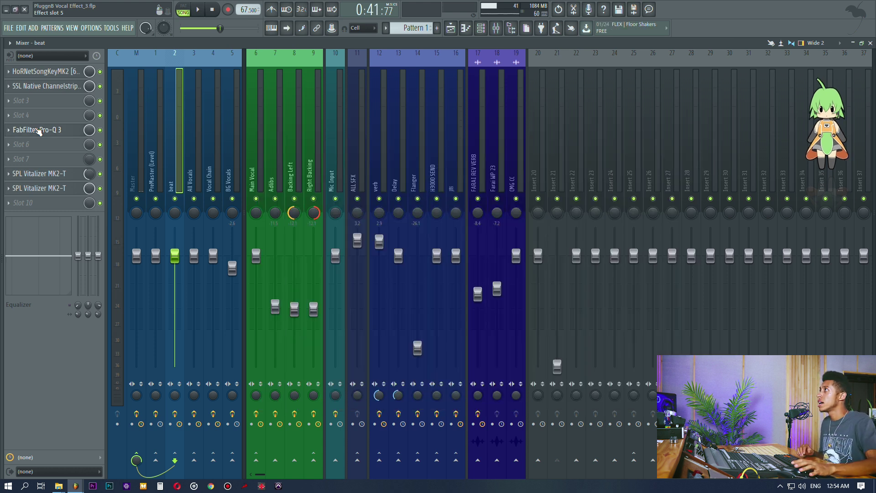
# - Open both SPL Vitalizer MK2-T plugins on the beat track and stack their windows one above the other
pyautogui.click(61, 176)
pyautogui.click(55, 189)
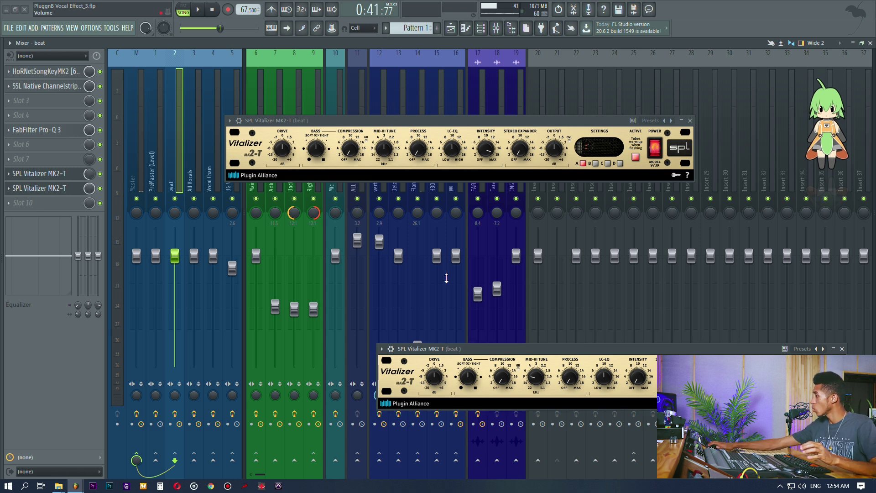
pyautogui.moveTo(558, 117); pyautogui.dragTo(709, 281)
pyautogui.click(45, 173)
pyautogui.click(45, 173)
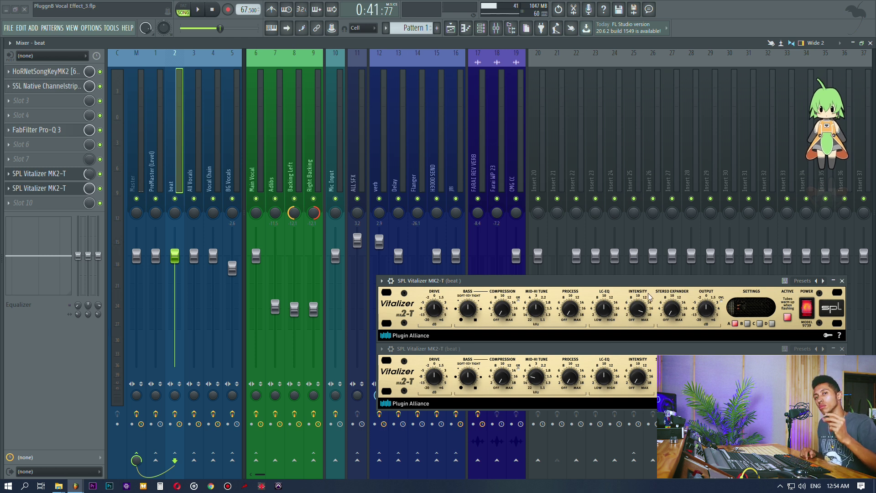
# - Check the slot 8 Vitalizer's mix level and audition the beat with that plugin bypassed and enabled
pyautogui.rightClick(90, 174)
pyautogui.click(114, 272)
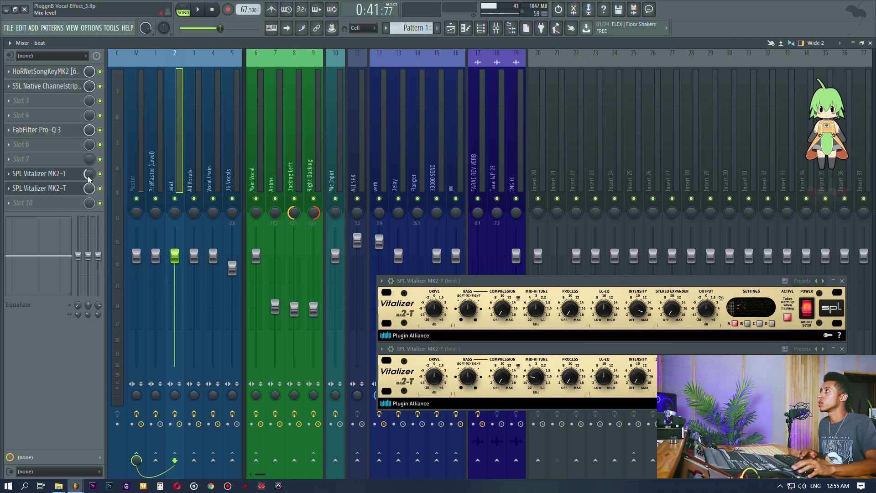
pyautogui.press('space')
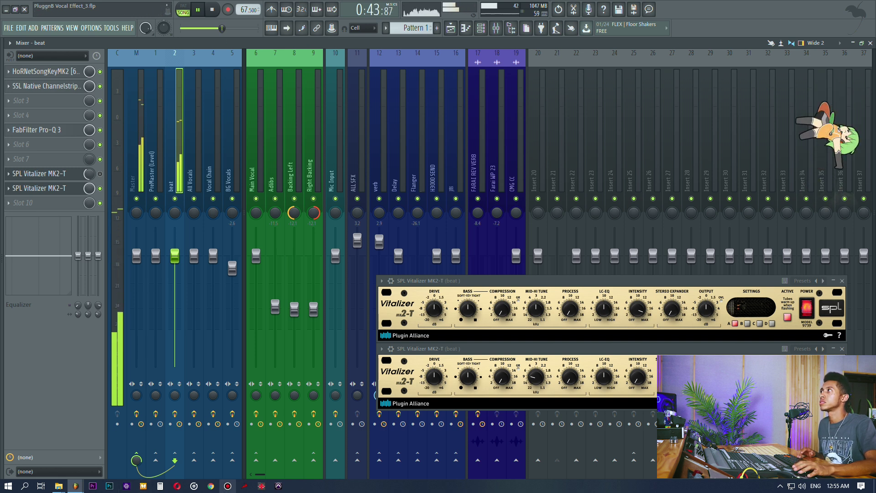
pyautogui.press('space')
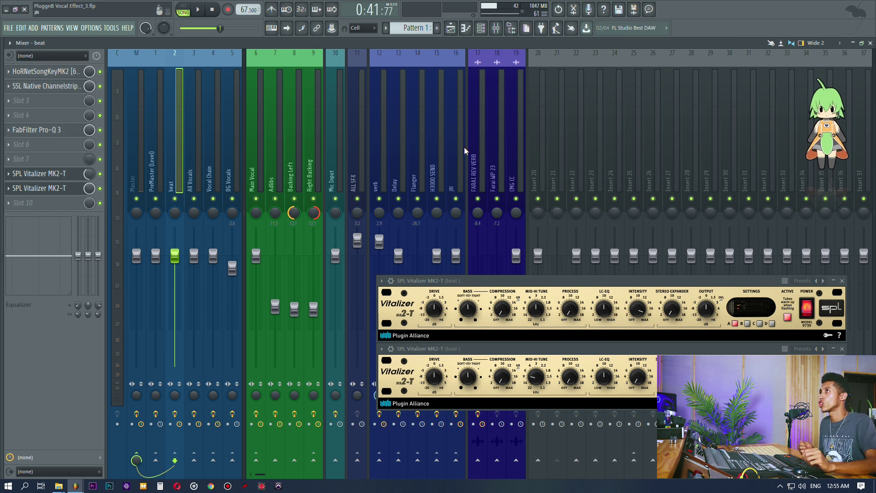
pyautogui.press('space')
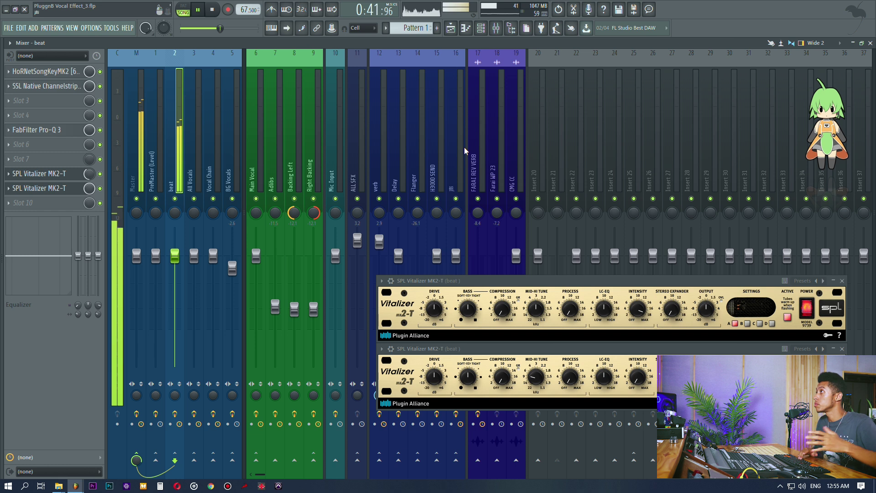
pyautogui.press('space')
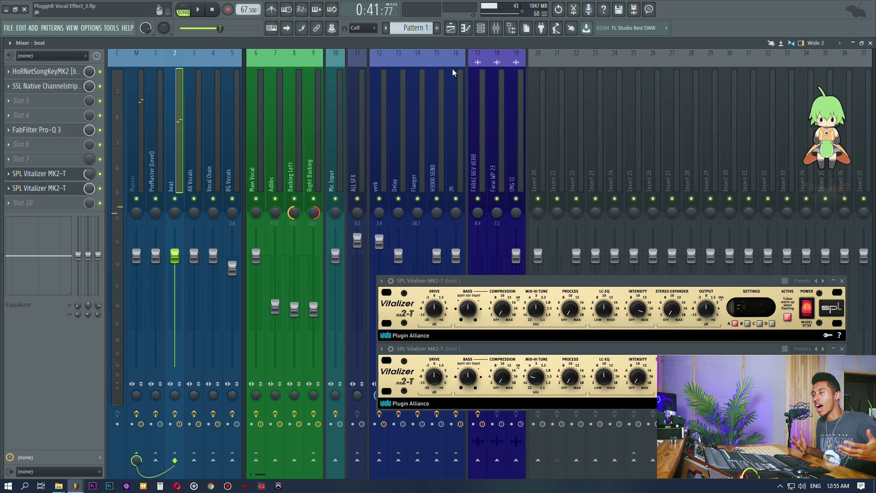
# - Close the slot 8 Vitalizer and move the remaining Vitalizer window higher to review its settings
pyautogui.click(76, 175)
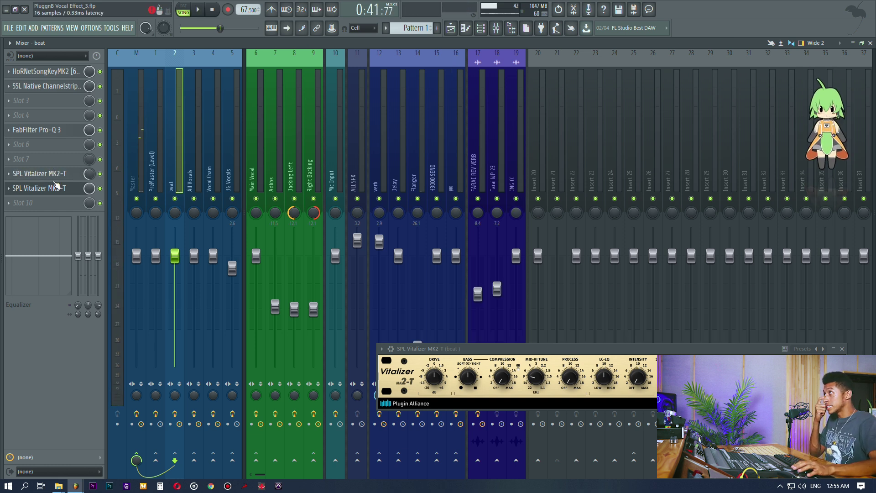
pyautogui.moveTo(547, 349); pyautogui.dragTo(485, 237)
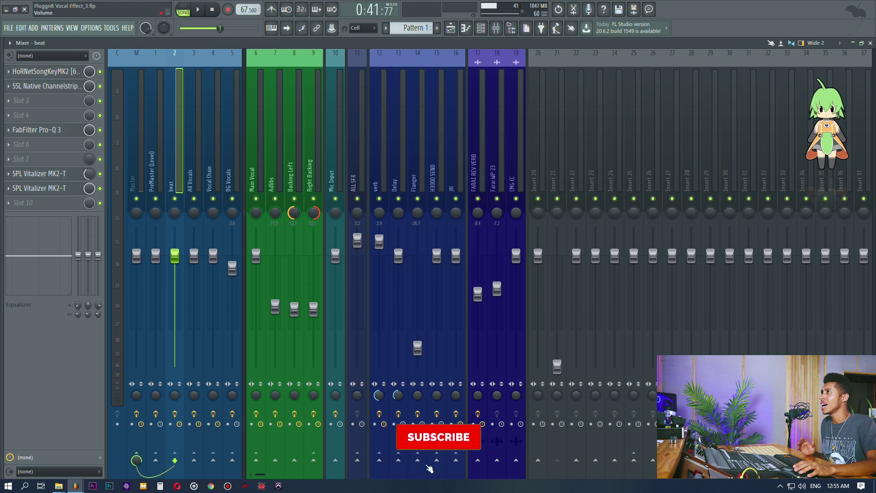
# - Review Fruity Flangus, Fruity Fast Dist, Fruity delay 2 and dvs space echo on the Delay mixer track, closing them again
pyautogui.click(397, 147)
pyautogui.click(55, 72)
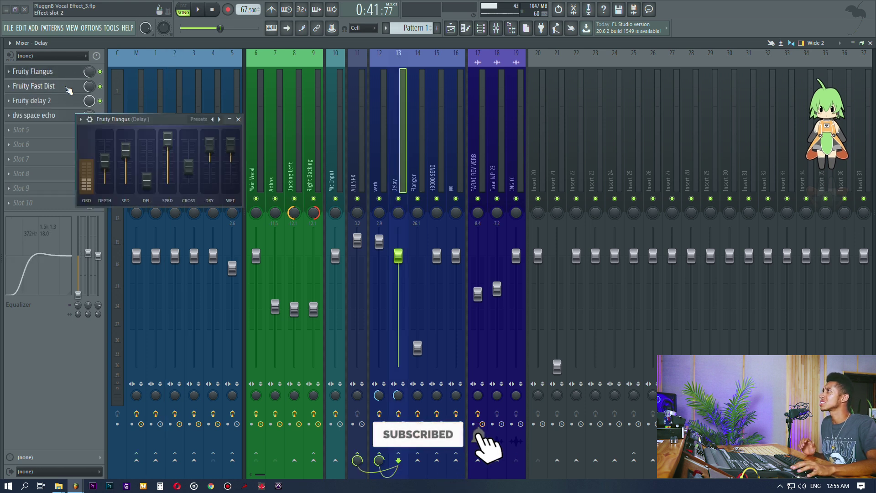
pyautogui.click(64, 86)
pyautogui.click(51, 100)
pyautogui.click(48, 116)
pyautogui.click(51, 116)
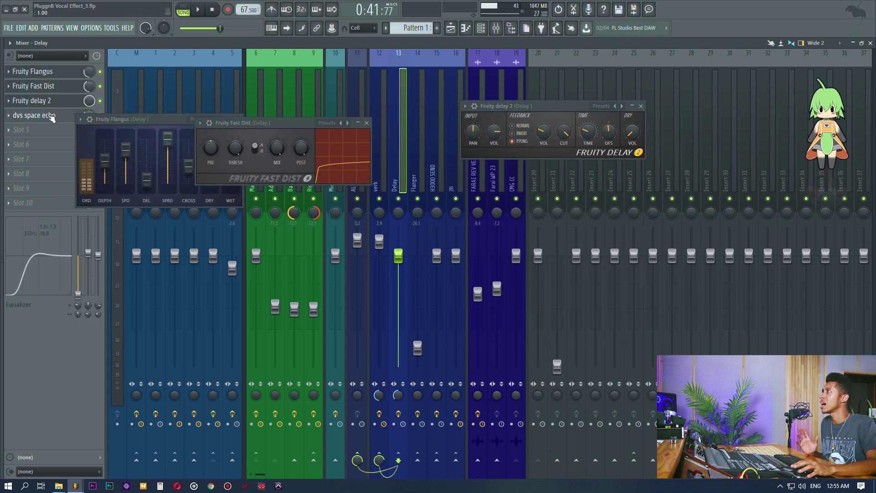
pyautogui.click(48, 100)
pyautogui.click(48, 86)
pyautogui.click(48, 72)
# - Check the effect slots of the Flanger and H3000 SEND tracks, and briefly open Fruity Flangus on the Flanger track
pyautogui.click(417, 156)
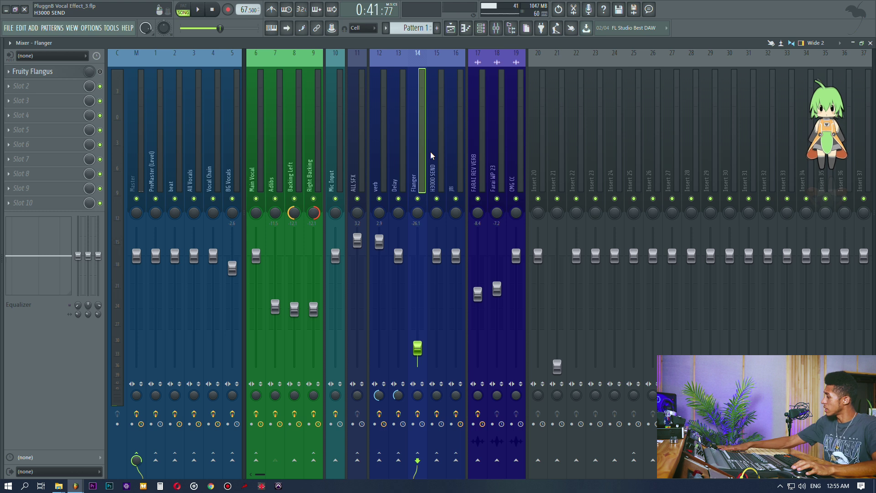
pyautogui.click(434, 147)
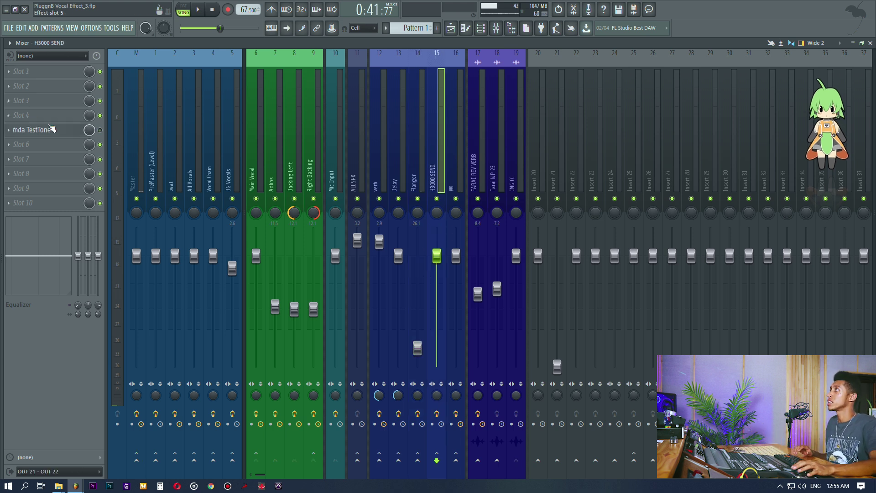
pyautogui.click(416, 132)
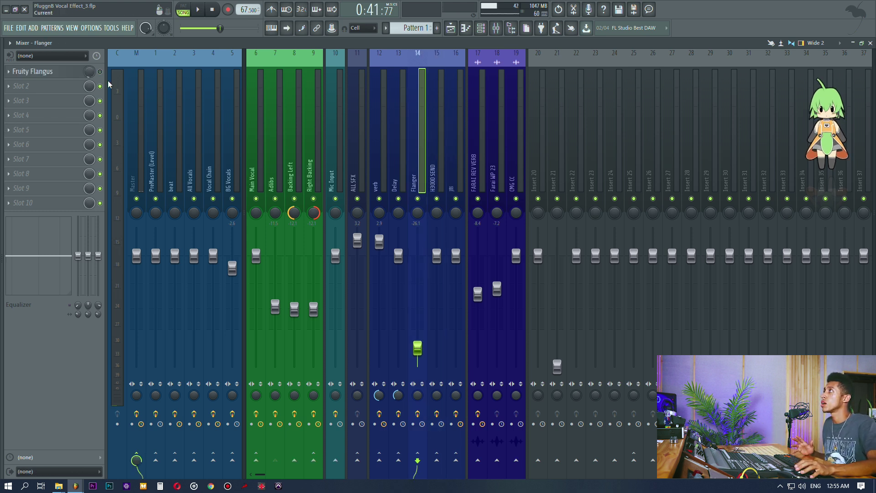
pyautogui.click(67, 73)
pyautogui.click(68, 73)
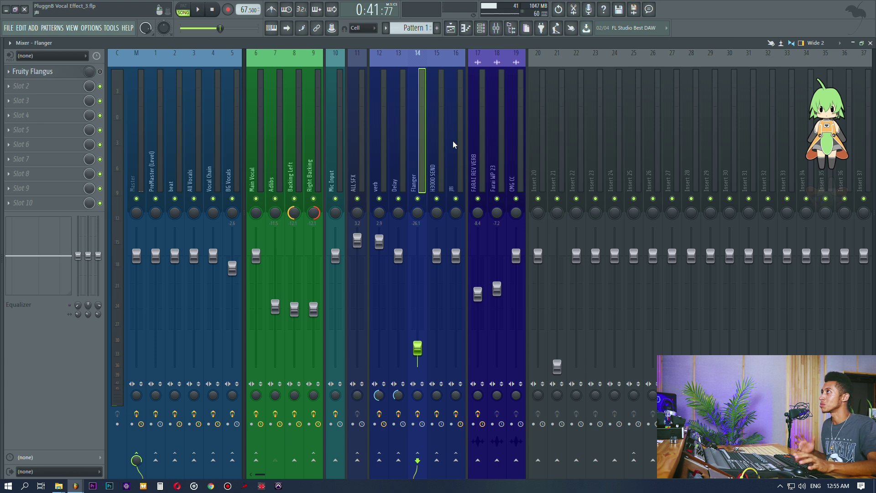
# - Select the Mic Input mixer track and briefly open its mvMeter2 plugin
pyautogui.click(340, 167)
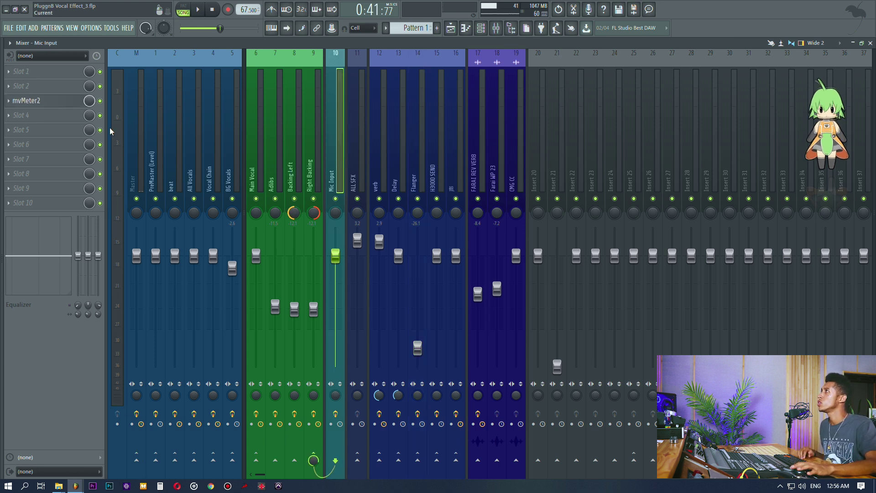
pyautogui.click(58, 101)
pyautogui.click(58, 101)
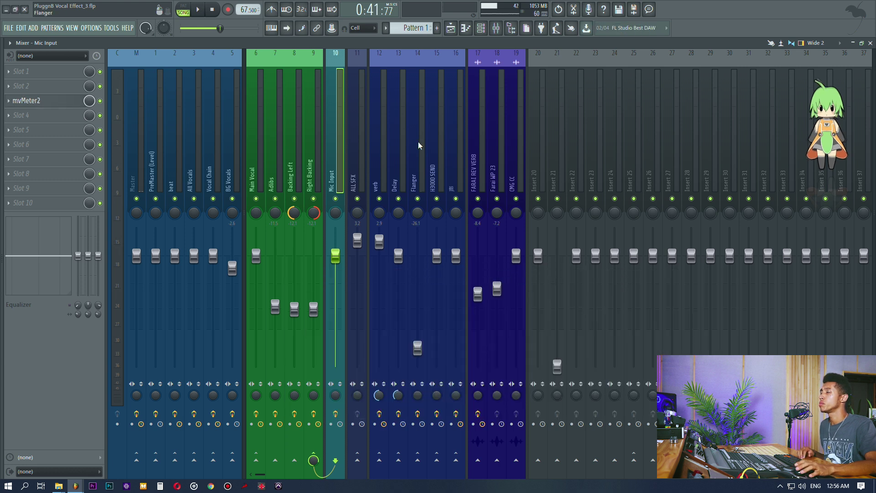